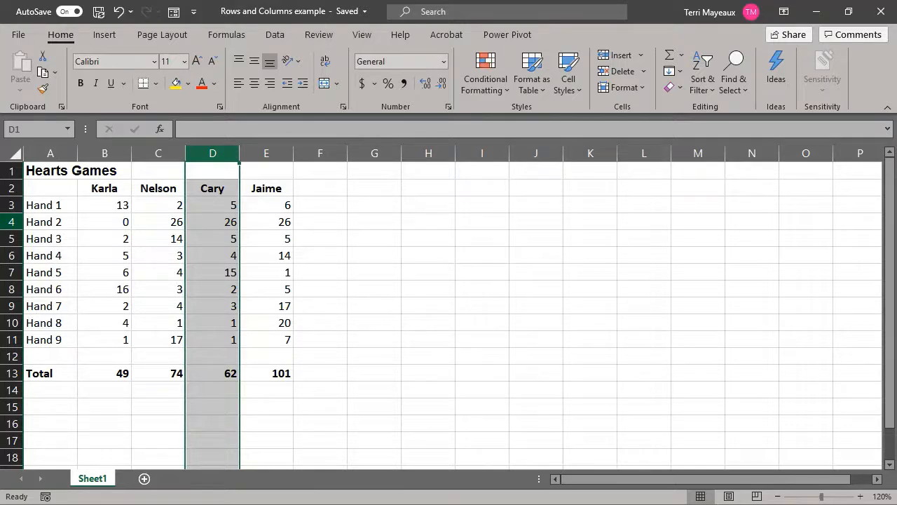
# Select the entire row 4, and then the adjacent columns B through D.
pyautogui.click(10, 222)
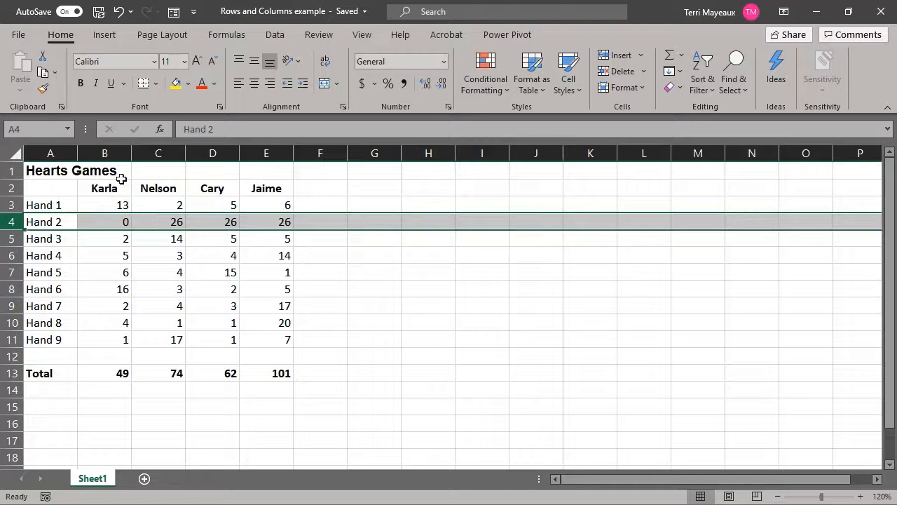
pyautogui.click(112, 155)
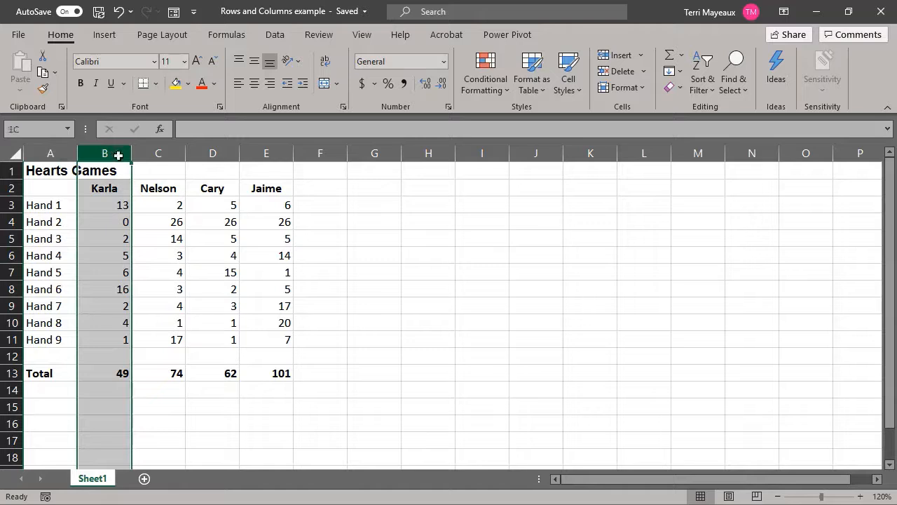
pyautogui.moveTo(125, 154); pyautogui.dragTo(210, 155)
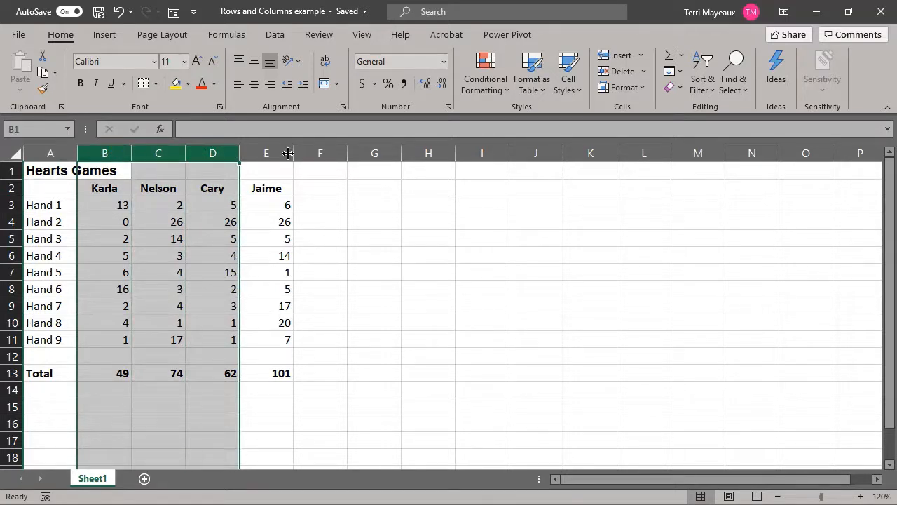
# Select the range of columns B through E, and then only the non-adjacent columns B, D and F.
pyautogui.click(105, 153)
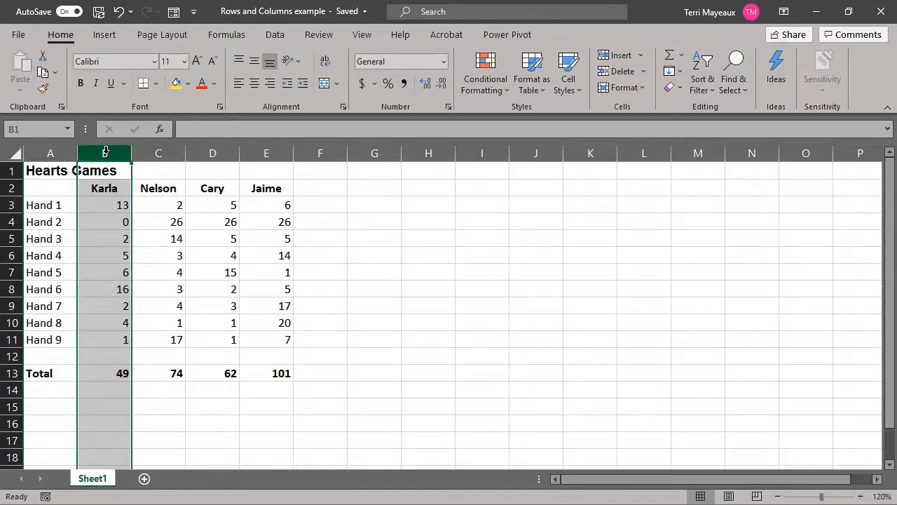
pyautogui.keyDown('shift'); pyautogui.click(281, 153); pyautogui.keyUp('shift')
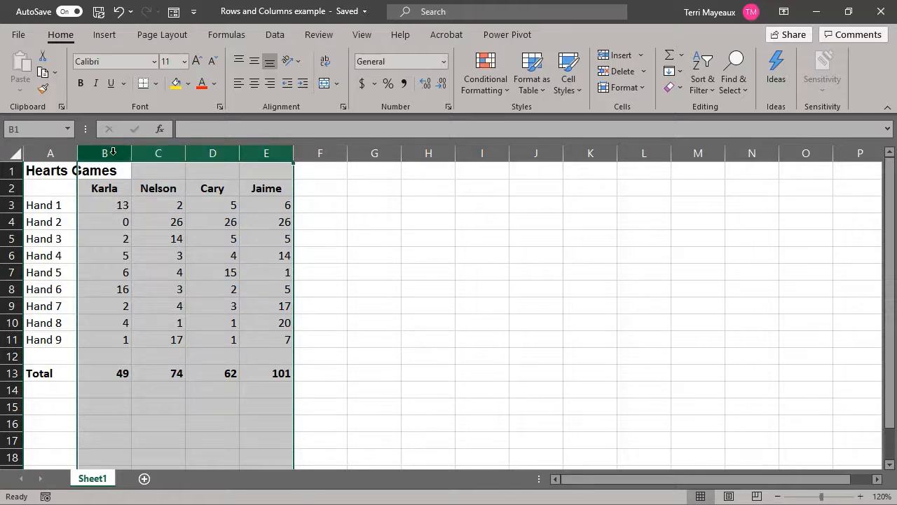
pyautogui.click(111, 151)
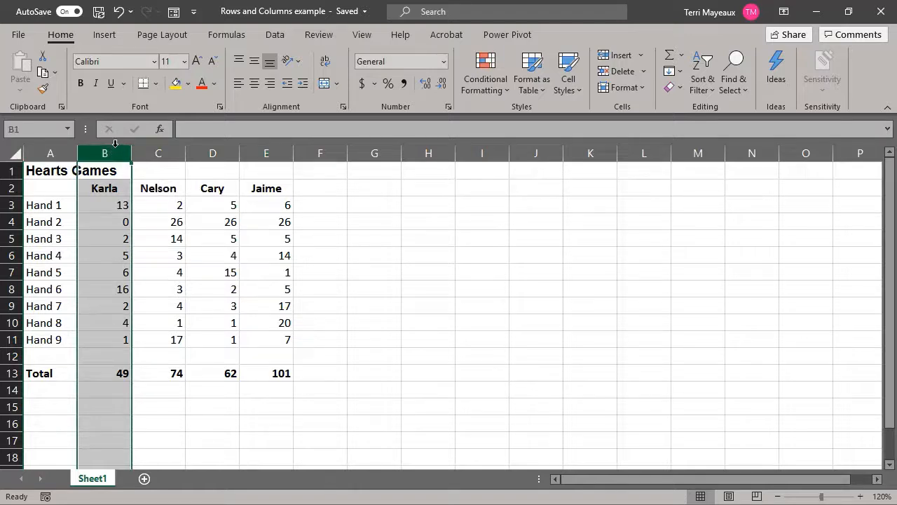
pyautogui.keyDown('ctrl'); pyautogui.click(214, 152); pyautogui.keyUp('ctrl')
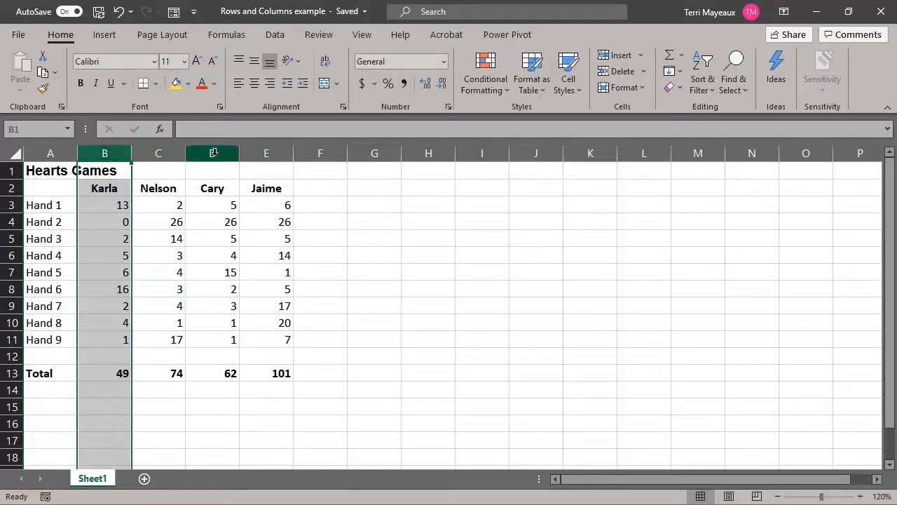
pyautogui.keyDown('ctrl'); pyautogui.click(322, 152); pyautogui.keyUp('ctrl')
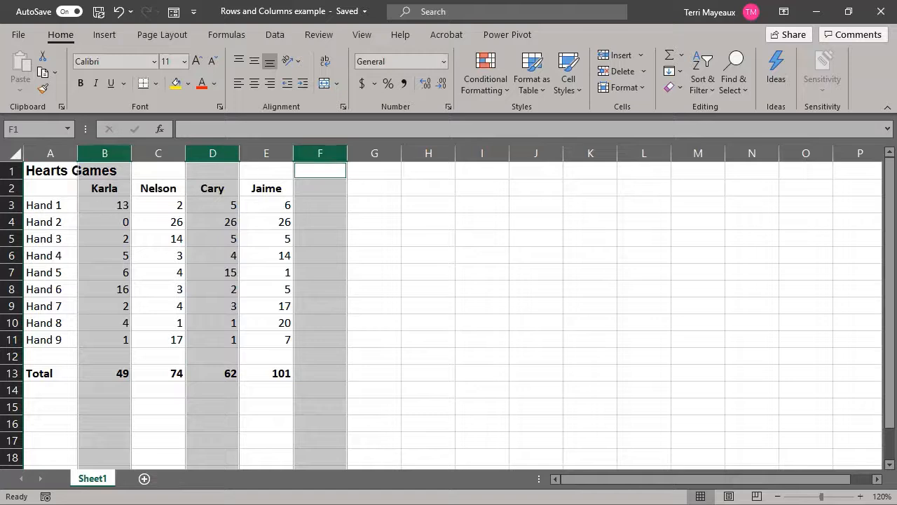
# Select rows 3 through 5, and then the larger block of rows 3 through 8.
pyautogui.click(11, 204)
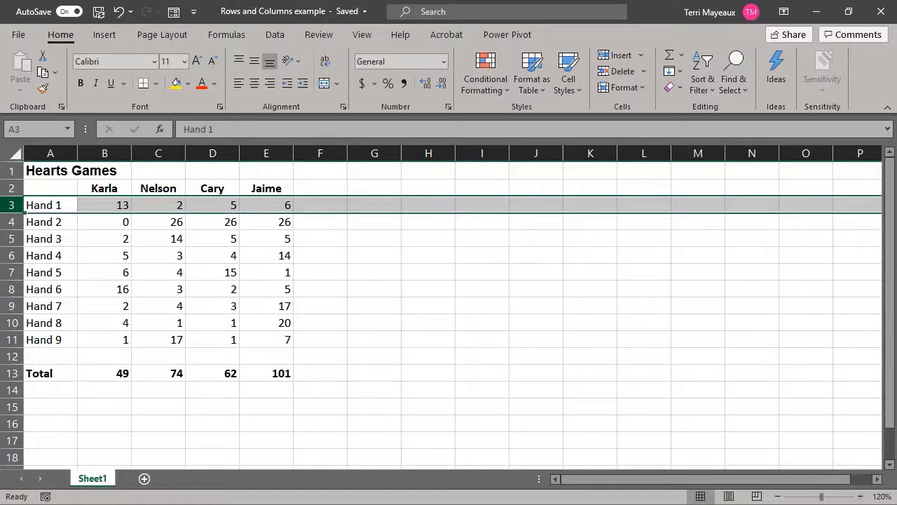
pyautogui.moveTo(11, 205); pyautogui.dragTo(11, 238)
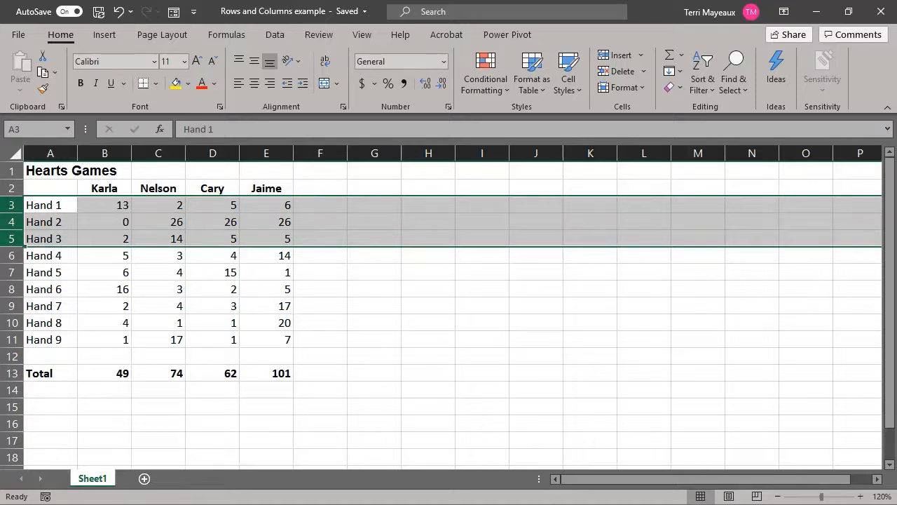
pyautogui.click(15, 205)
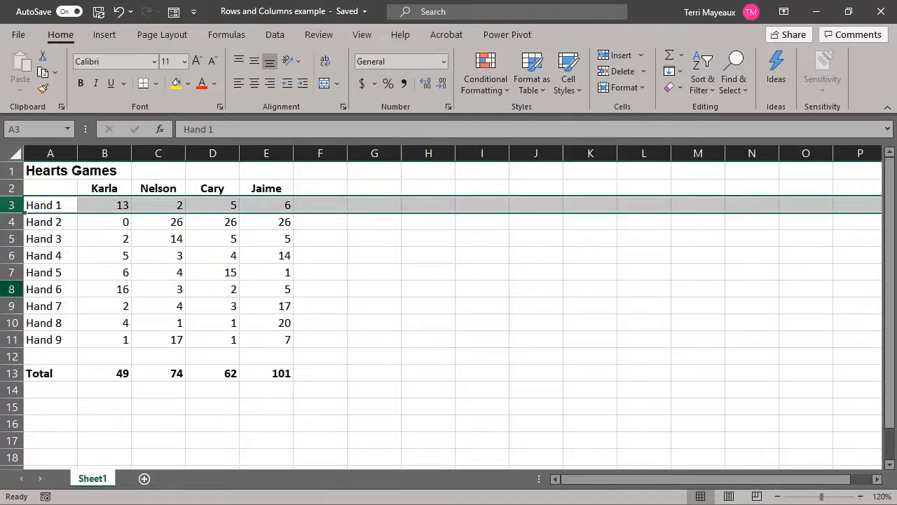
pyautogui.keyDown('shift'); pyautogui.click(12, 287); pyautogui.keyUp('shift')
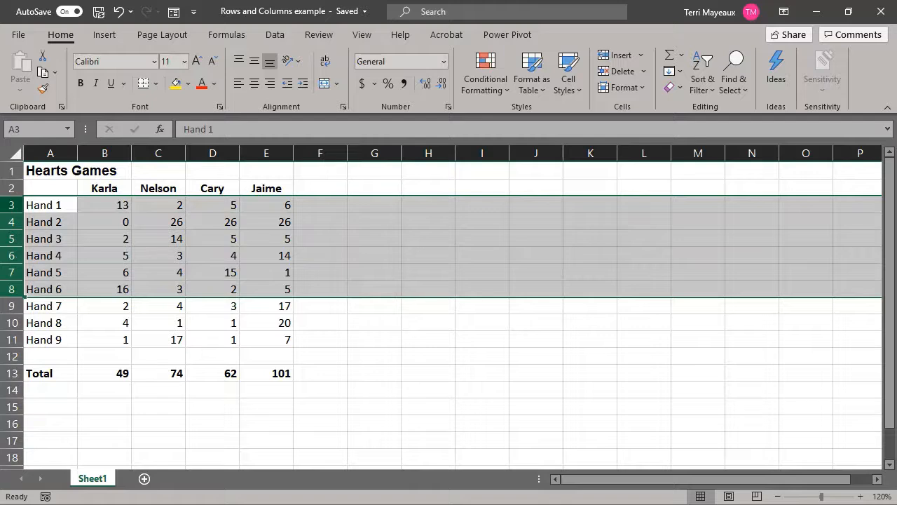
# Select the non-adjacent rows 3, 5, 9, 11 and 13 together.
pyautogui.click(14, 206)
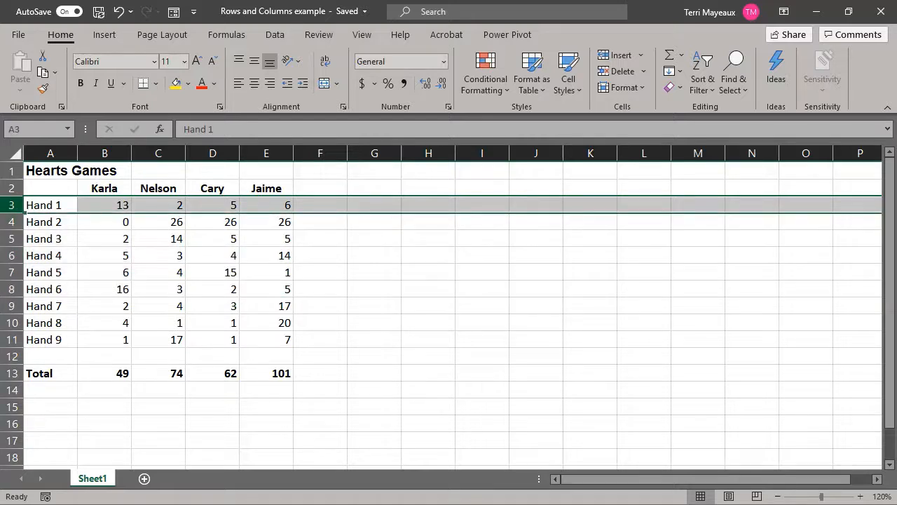
pyautogui.keyDown('ctrl'); pyautogui.click(14, 238); pyautogui.keyUp('ctrl')
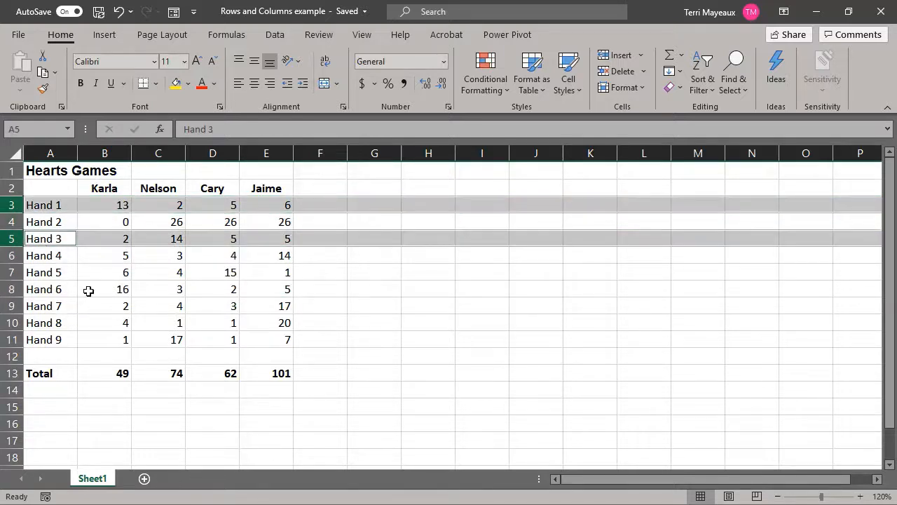
pyautogui.keyDown('ctrl'); pyautogui.click(14, 306); pyautogui.keyUp('ctrl')
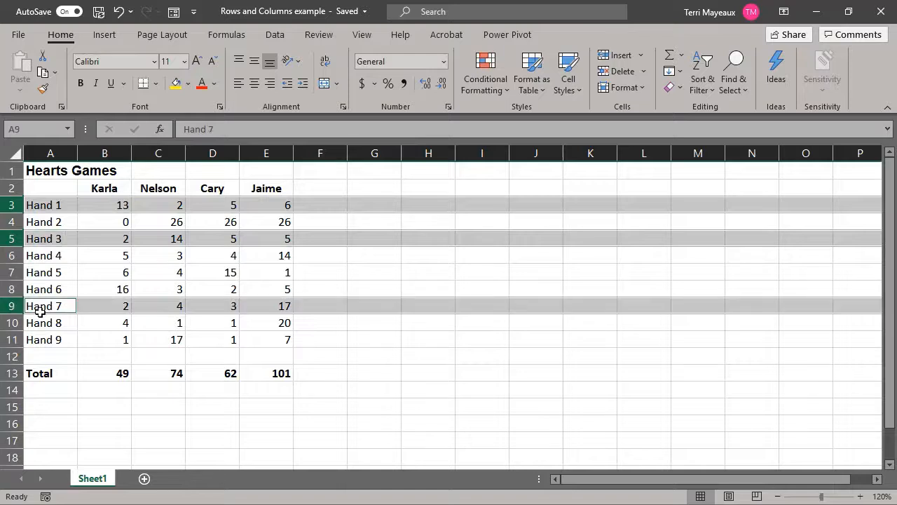
pyautogui.keyDown('ctrl'); pyautogui.click(14, 339); pyautogui.keyUp('ctrl')
pyautogui.keyDown('ctrl'); pyautogui.click(13, 373); pyautogui.keyUp('ctrl')
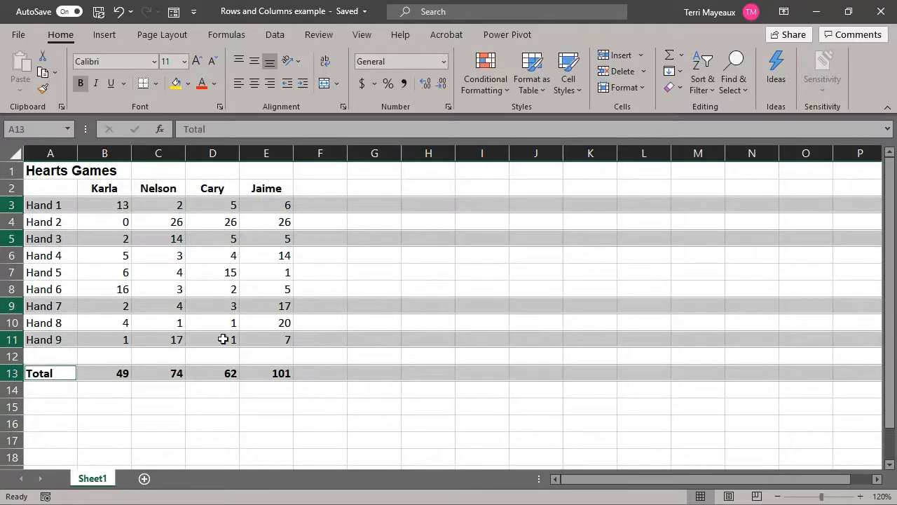
# Resize the Hearts Games title row freehand to a height of about 18.
pyautogui.click(66, 188)
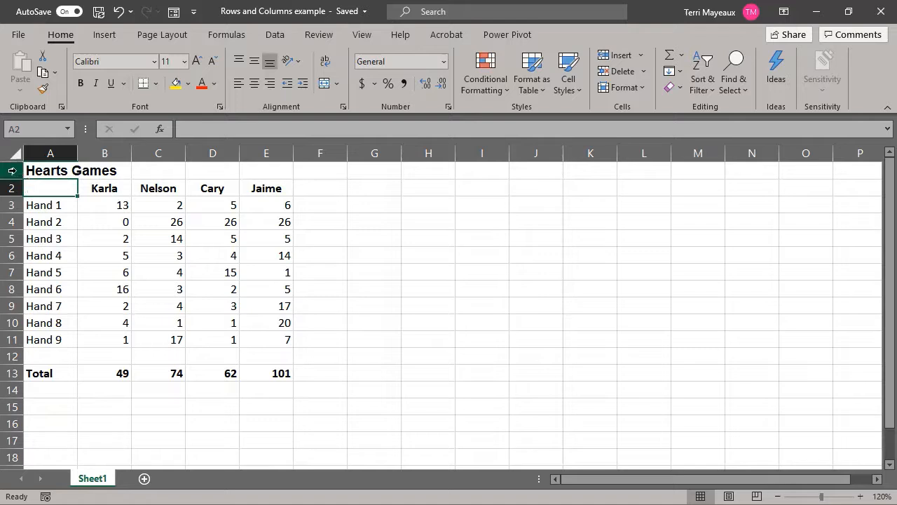
pyautogui.click(34, 170)
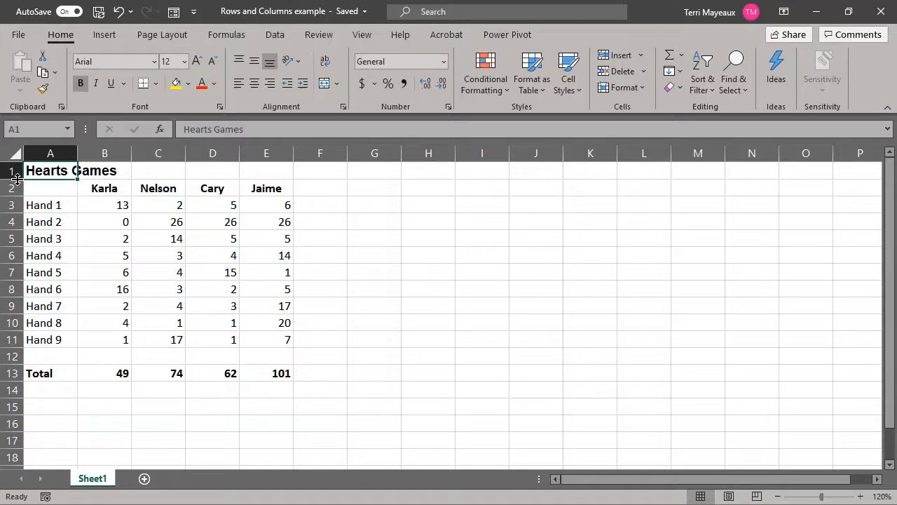
pyautogui.moveTo(16, 179); pyautogui.dragTo(14, 189)
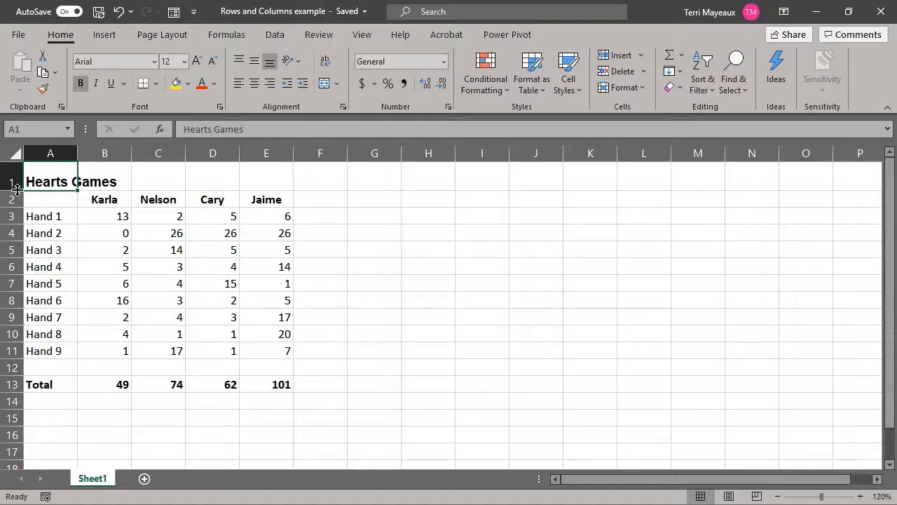
pyautogui.moveTo(17, 189); pyautogui.dragTo(14, 181)
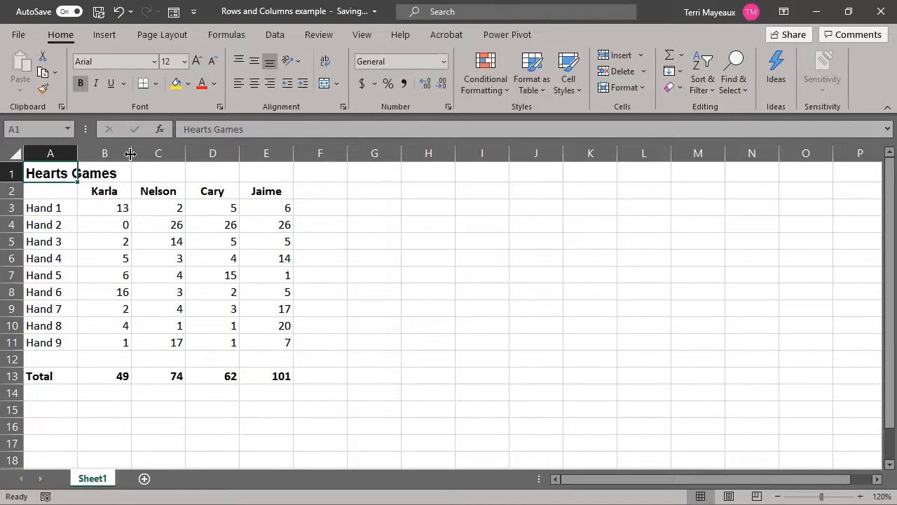
# Widen column B, autofit it to its contents, and widen it slightly again.
pyautogui.moveTo(130, 153)
pyautogui.mouseDown()
pyautogui.moveTo(155, 152)
pyautogui.moveTo(131, 152)
pyautogui.mouseUp()
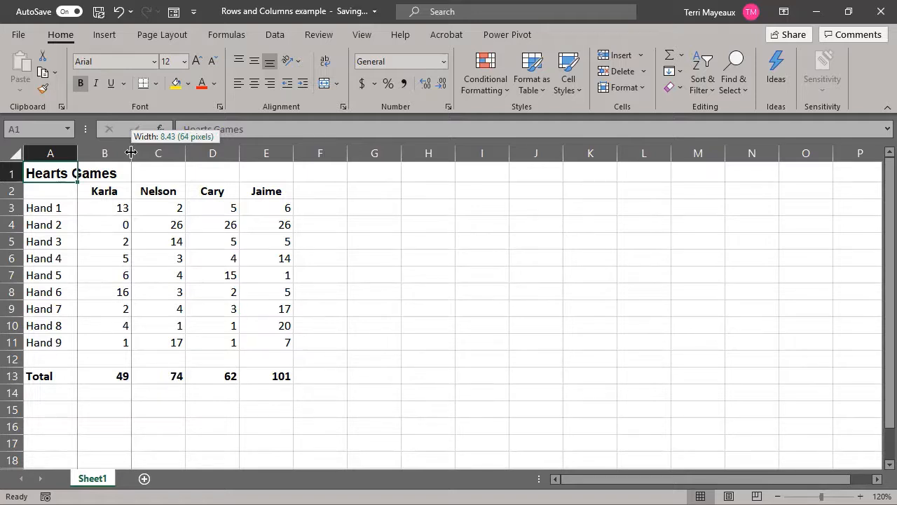
pyautogui.moveTo(131, 152); pyautogui.dragTo(145, 153)
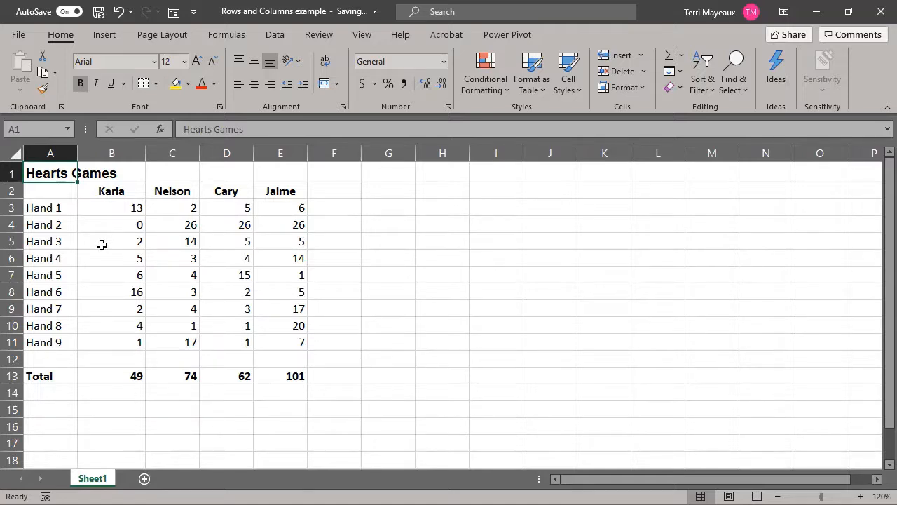
pyautogui.doubleClick(145, 153)
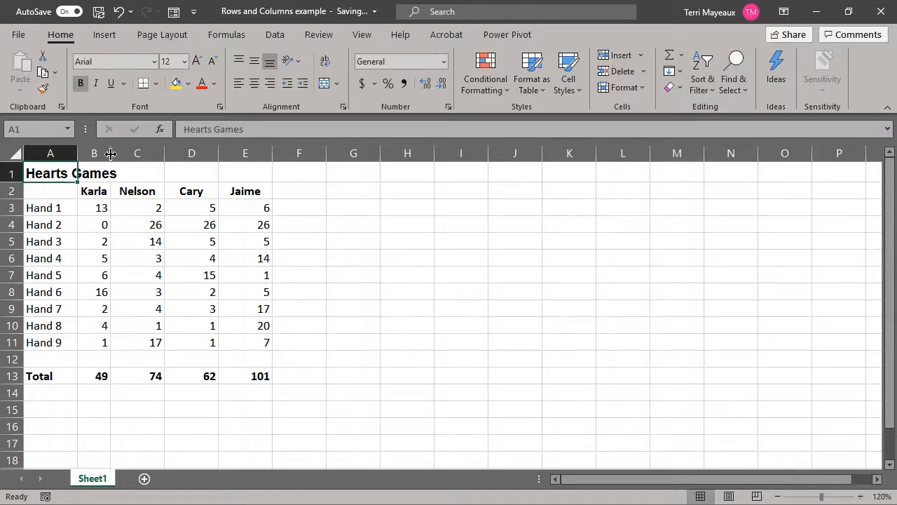
pyautogui.moveTo(110, 154); pyautogui.dragTo(128, 153)
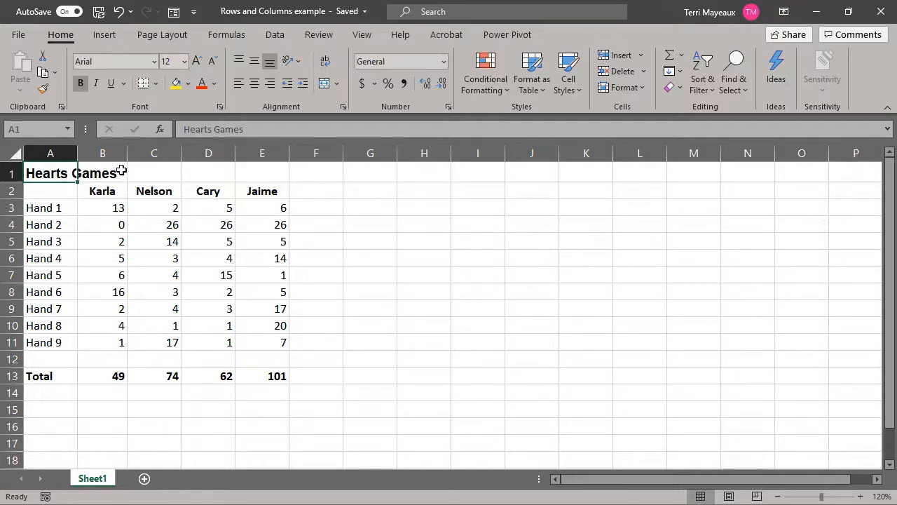
# Autofit column A to the Hearts Games title, and narrow it to slightly wider than the hand labels.
pyautogui.doubleClick(77, 152)
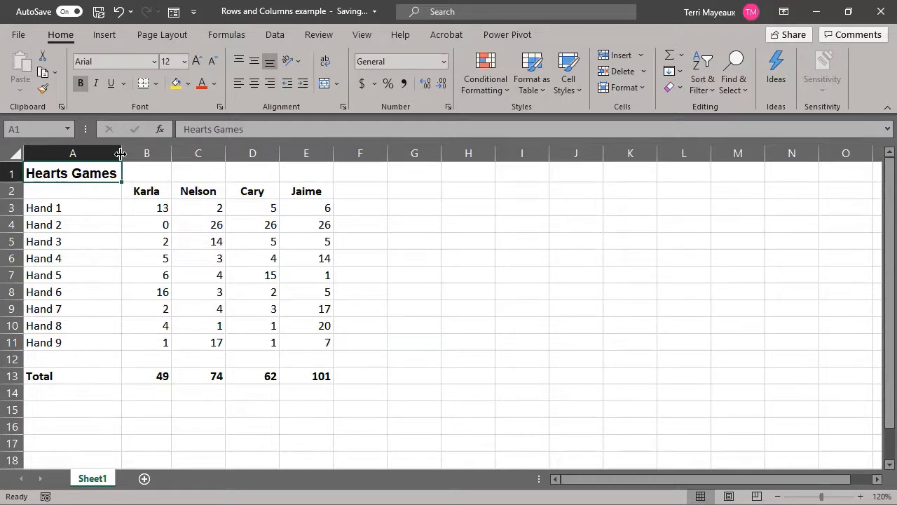
pyautogui.moveTo(121, 153); pyautogui.dragTo(81, 152)
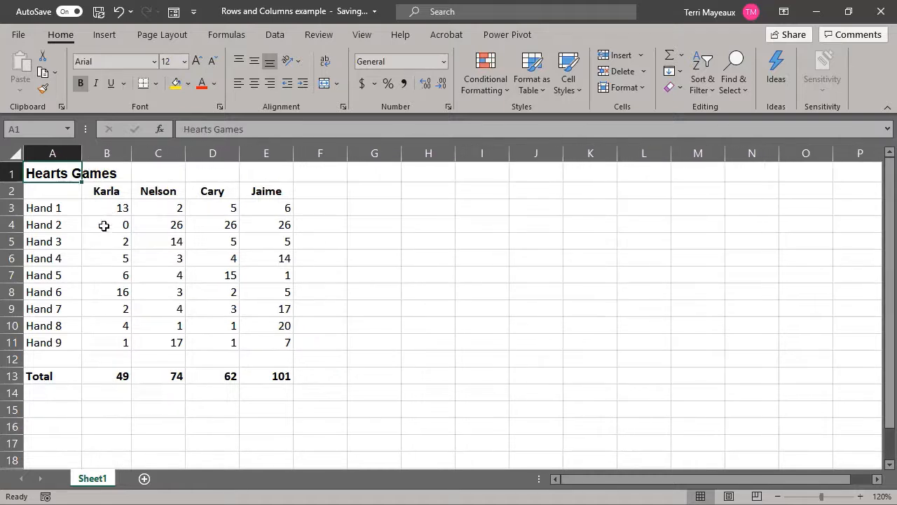
# Set the height of row 1 to exactly 25.
pyautogui.click(134, 175)
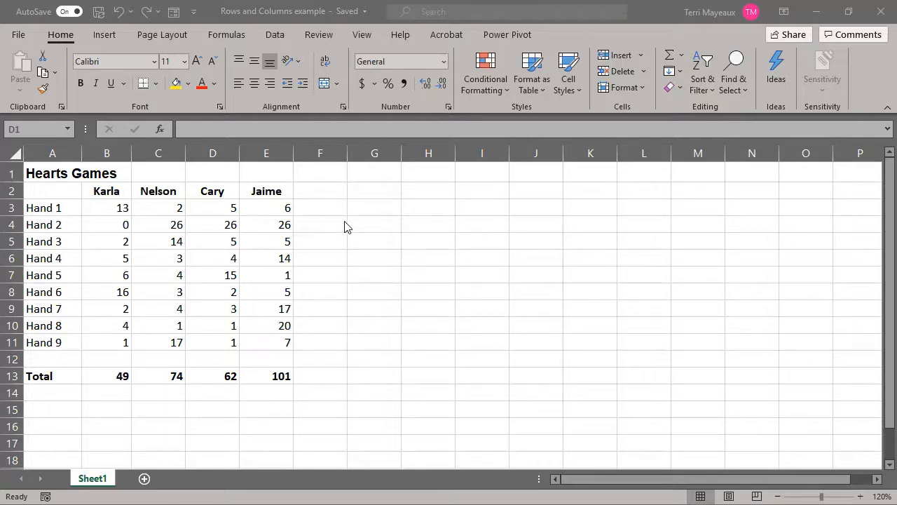
pyautogui.hotkey('ctrl', 'space')
pyautogui.click(11, 173)
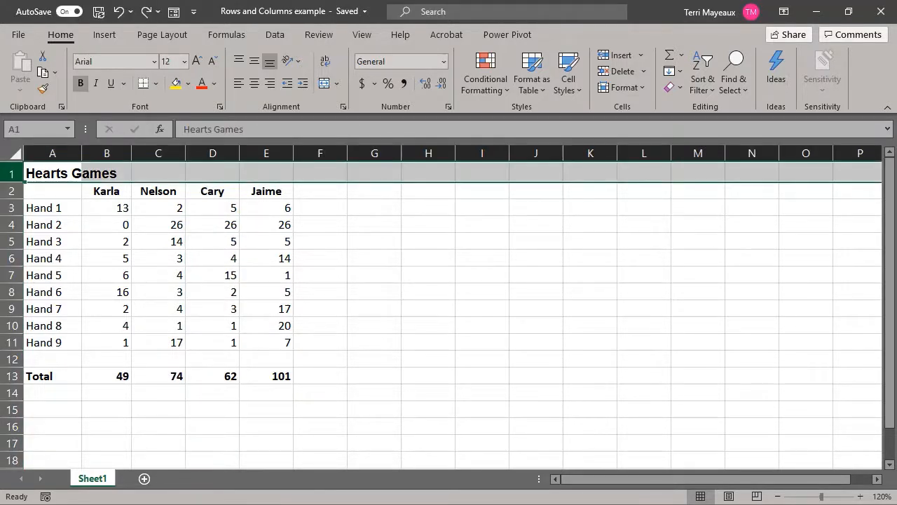
pyautogui.rightClick(12, 175)
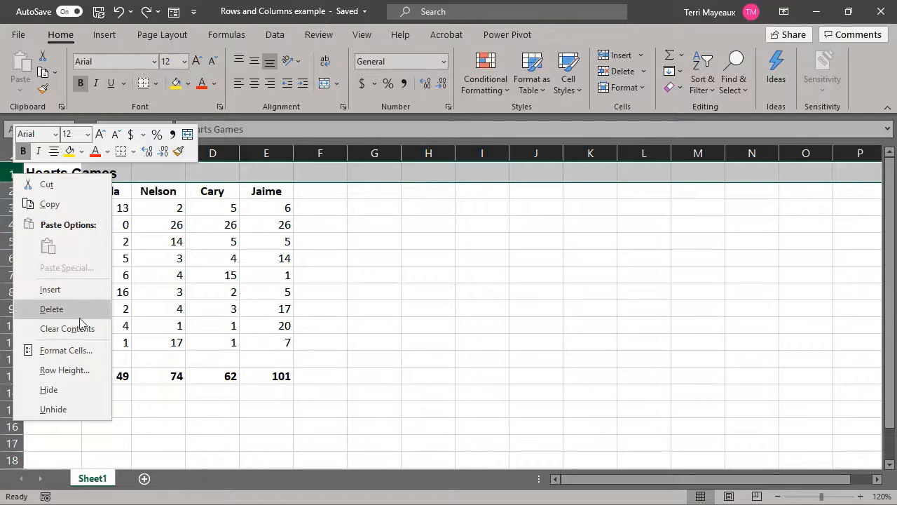
pyautogui.click(72, 368)
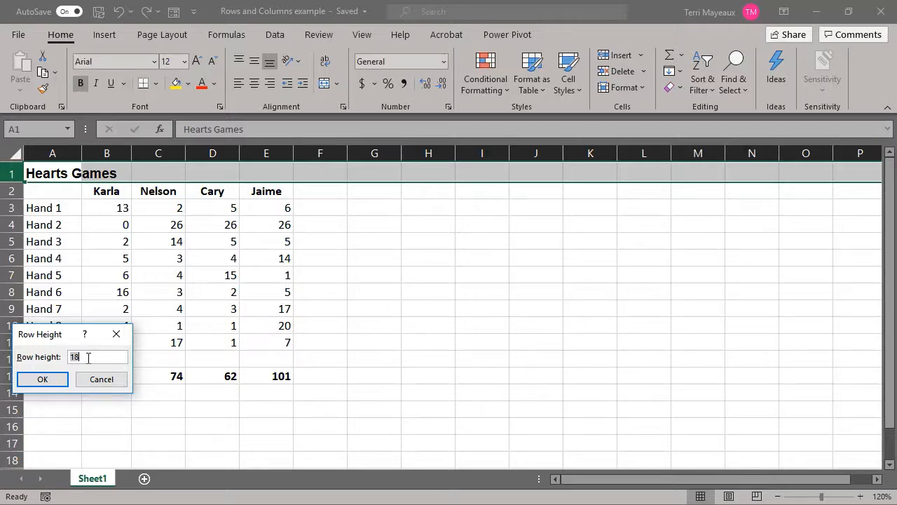
pyautogui.write('25')
pyautogui.click(46, 377)
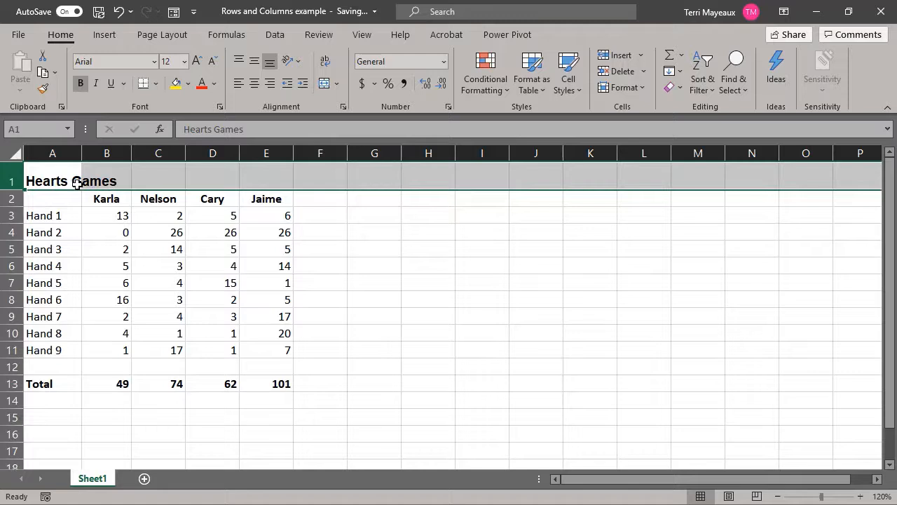
# Set the height of the Hearts Games title row to exactly 22.5.
pyautogui.rightClick(11, 180)
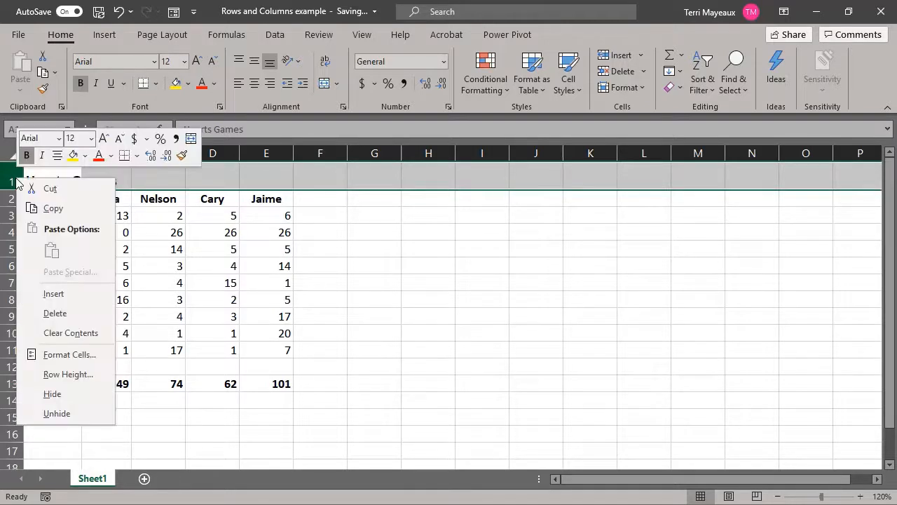
pyautogui.click(73, 374)
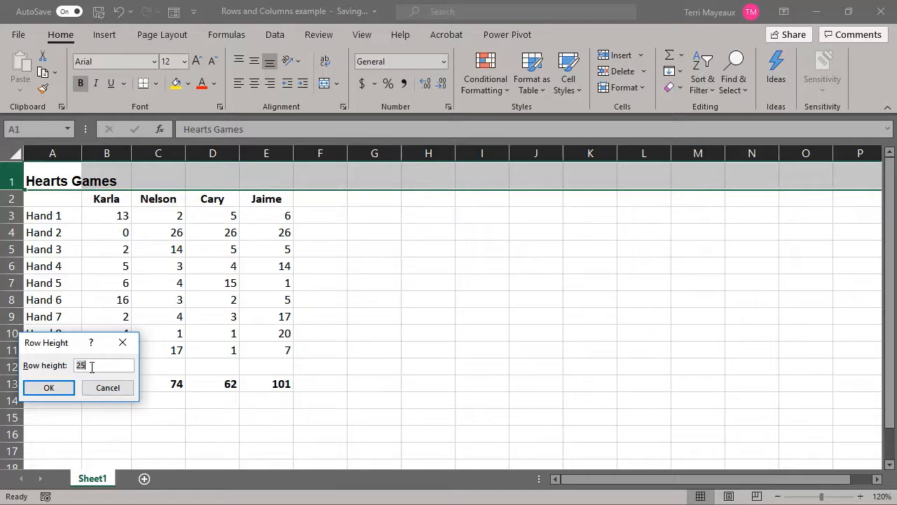
pyautogui.write('22.5')
pyautogui.click(64, 389)
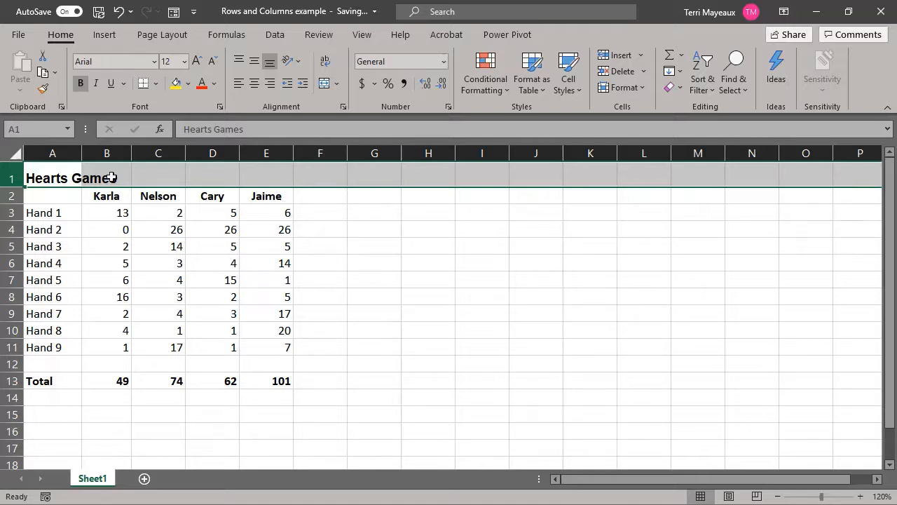
# Set the width of column D to exactly 8.
pyautogui.click(213, 154)
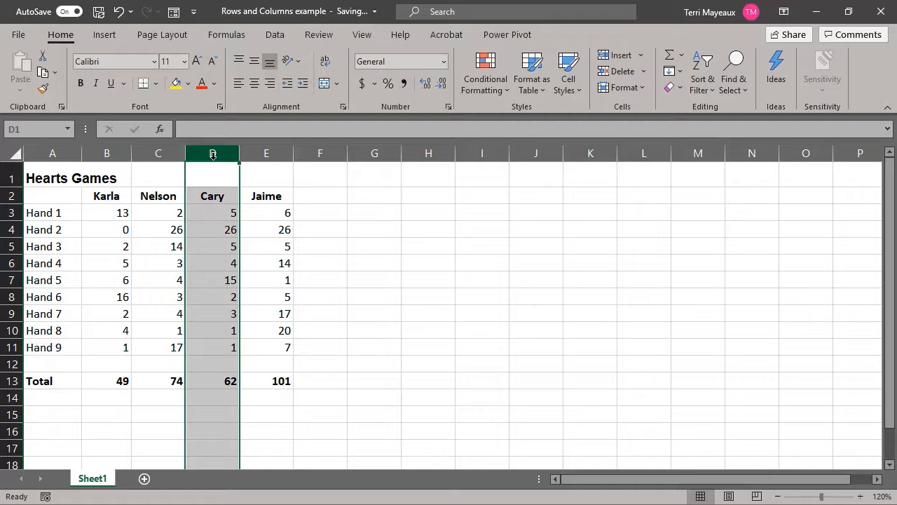
pyautogui.rightClick(214, 156)
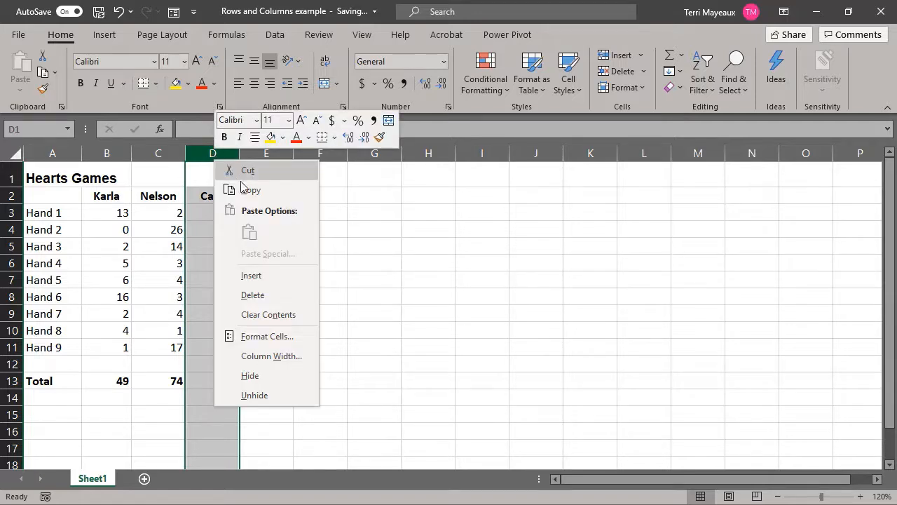
pyautogui.click(270, 356)
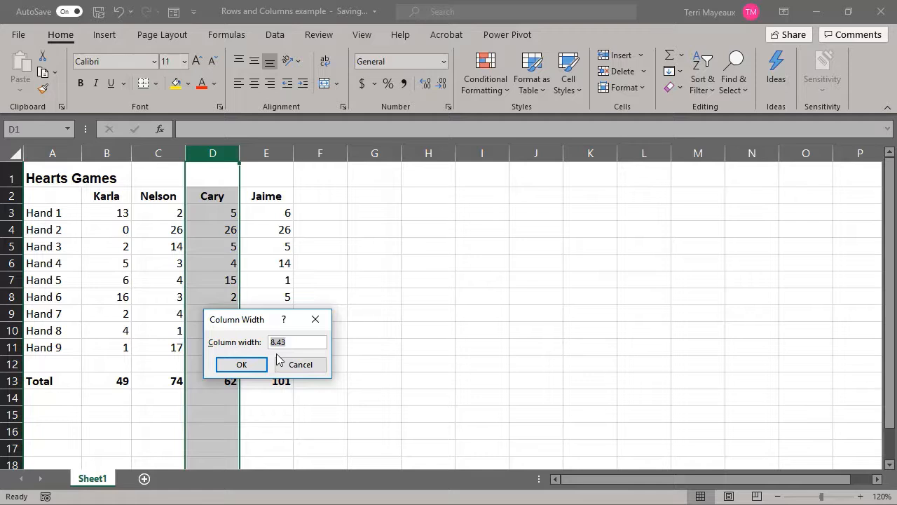
pyautogui.click(295, 342)
pyautogui.press('BackSpace')
pyautogui.press('BackSpace')
pyautogui.press('BackSpace')
pyautogui.click(242, 364)
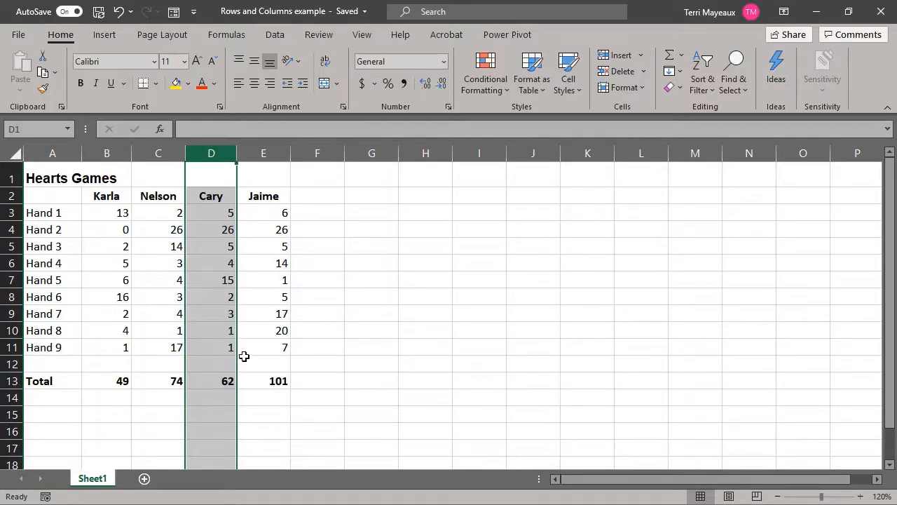
# Set the width of column D to exactly 16.
pyautogui.rightClick(213, 153)
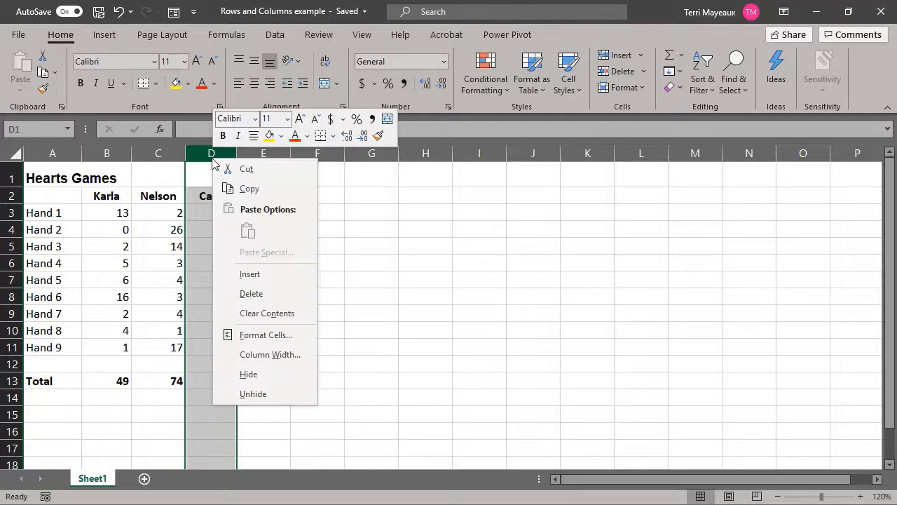
pyautogui.click(270, 355)
pyautogui.write('16')
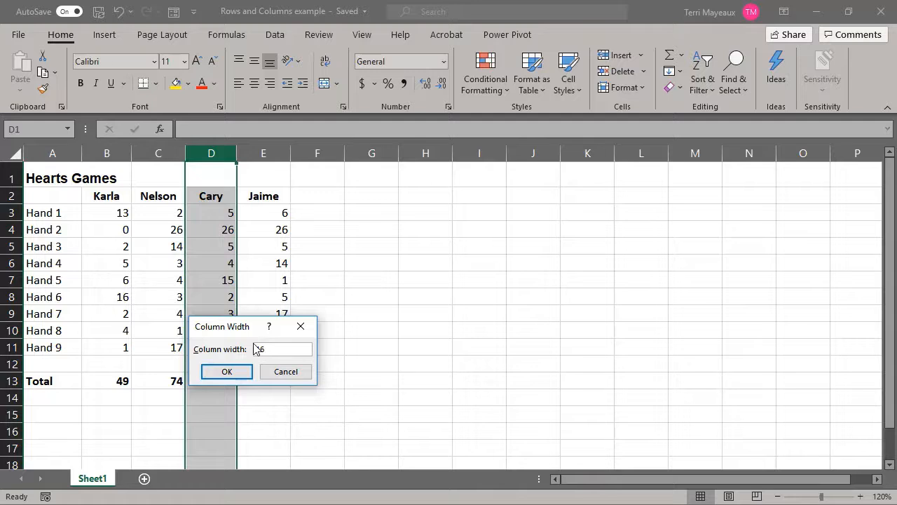
pyautogui.press('Return')
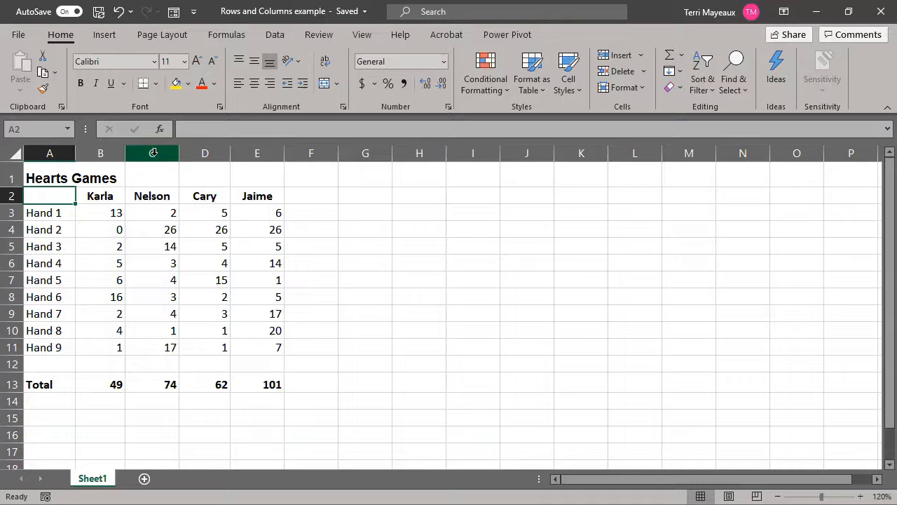
# Hide column C and clear the selection.
pyautogui.click(153, 152)
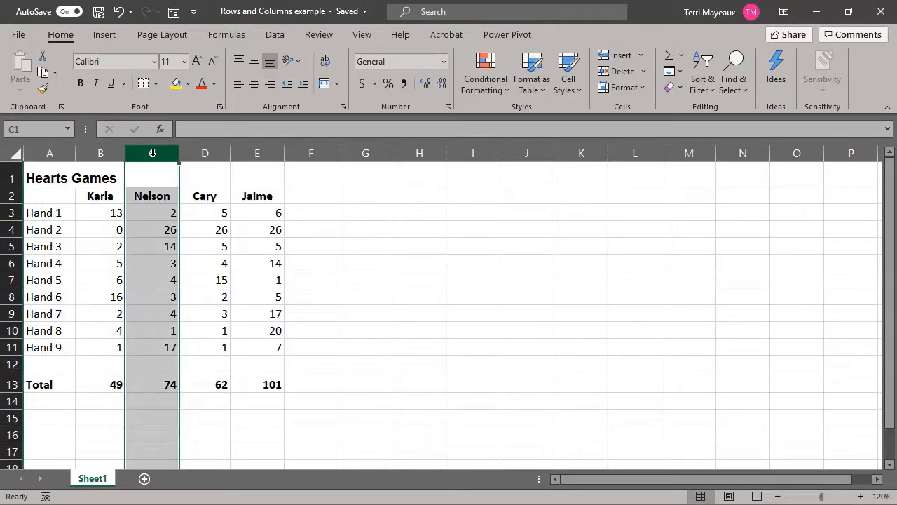
pyautogui.rightClick(153, 153)
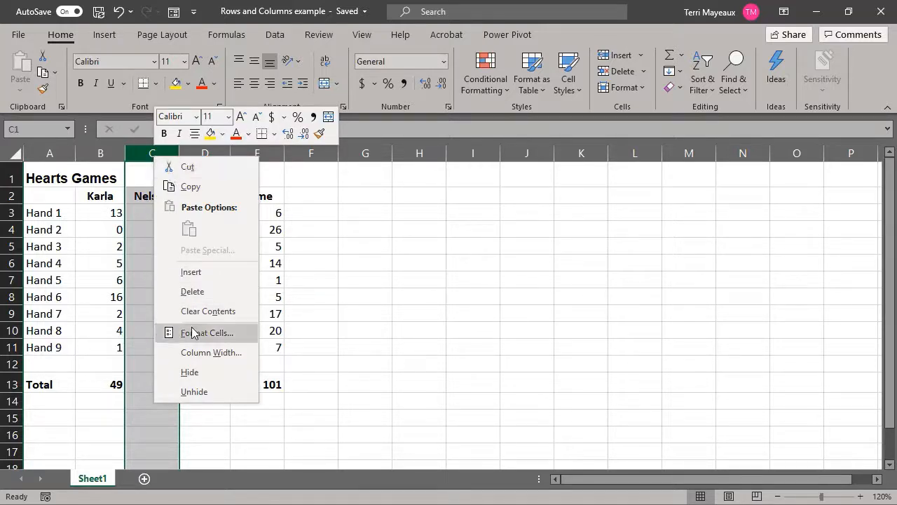
pyautogui.click(194, 372)
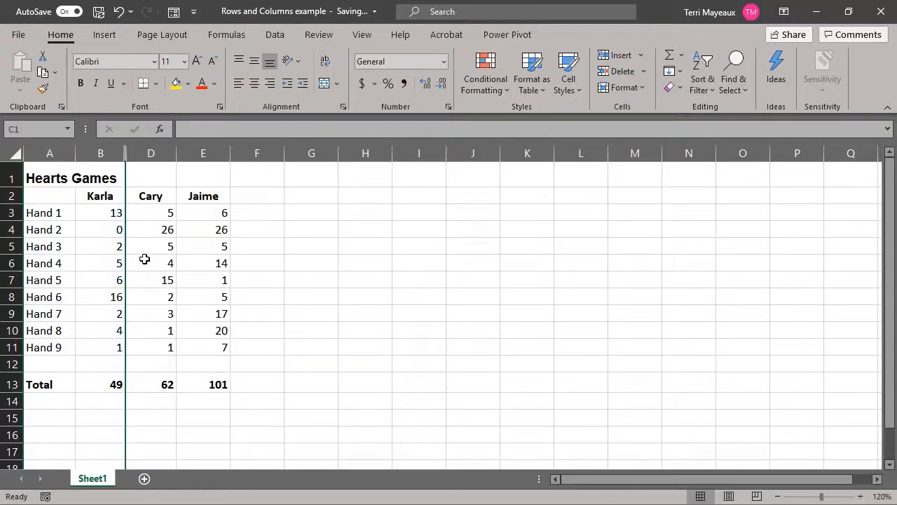
pyautogui.click(199, 415)
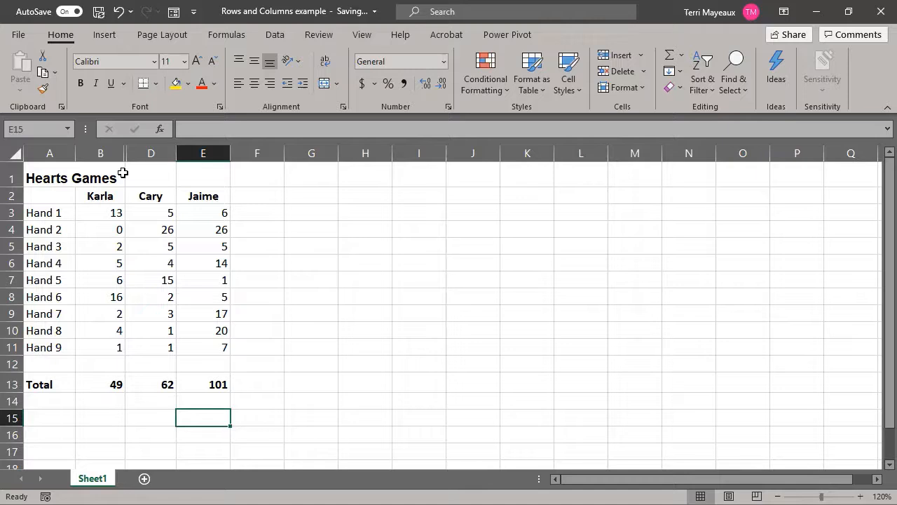
# Unhide column C by selecting its neighbouring columns B and D together.
pyautogui.click(106, 153)
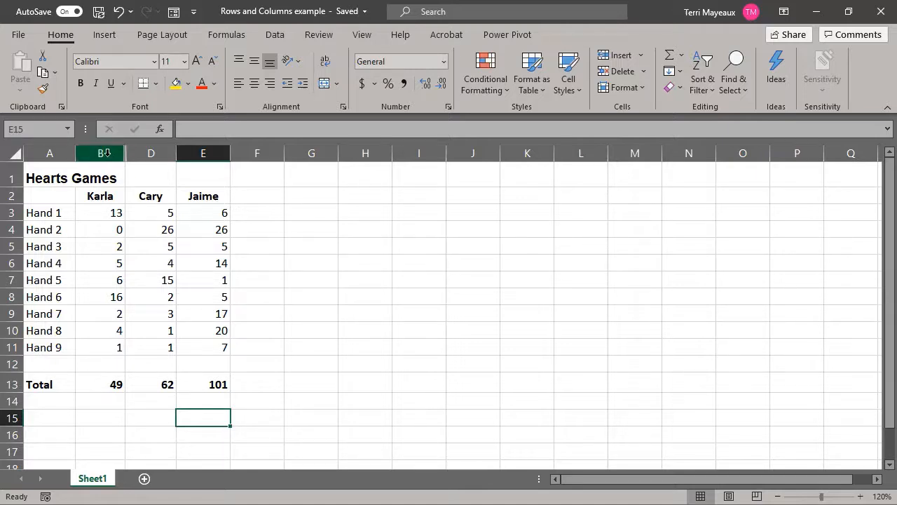
pyautogui.moveTo(106, 152); pyautogui.dragTo(135, 173)
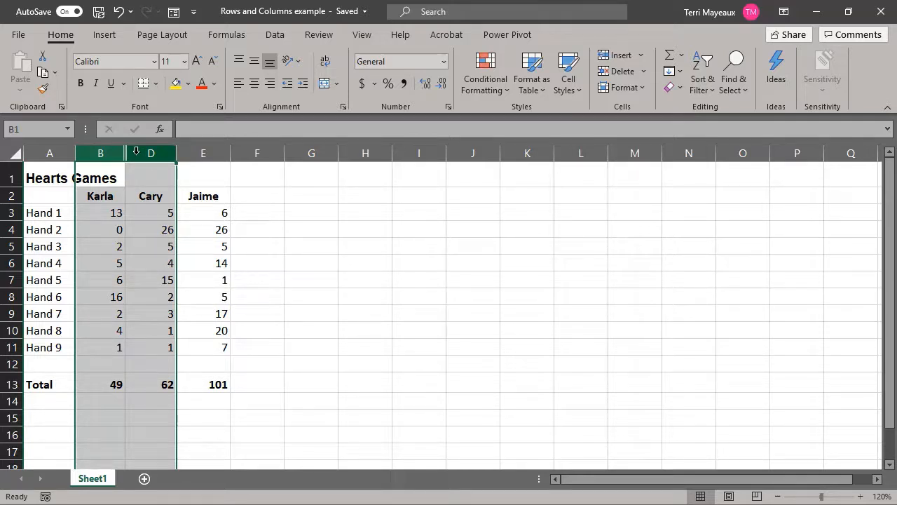
pyautogui.rightClick(136, 151)
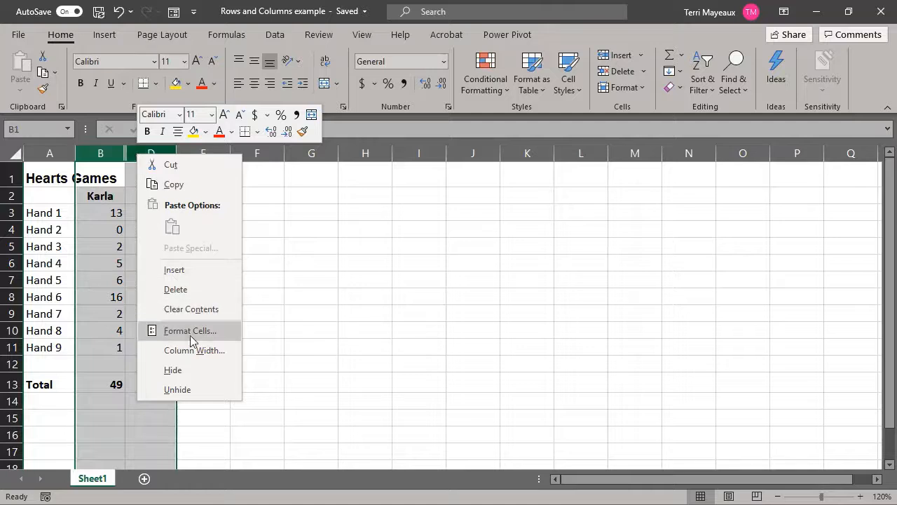
pyautogui.click(181, 390)
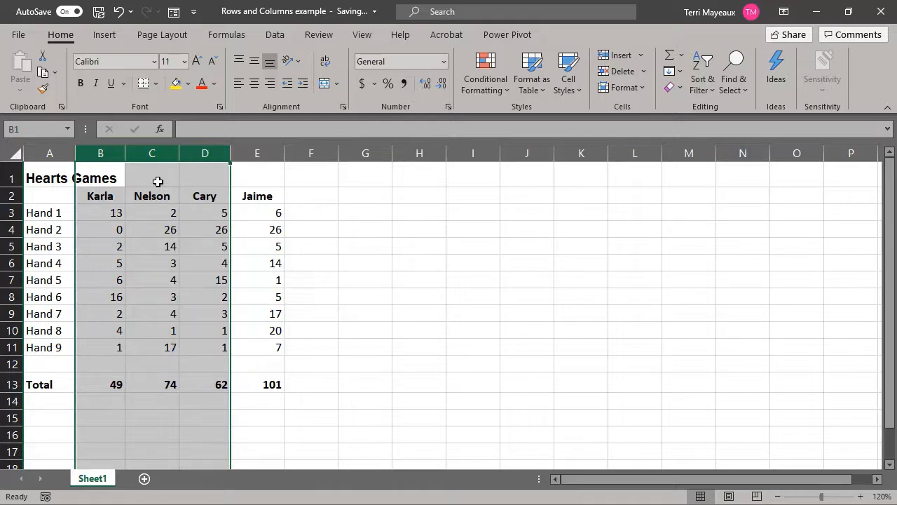
# Hide column A, restore it by pulling its hidden edge out to slightly wider than the hand labels, and clear the selection.
pyautogui.rightClick(51, 153)
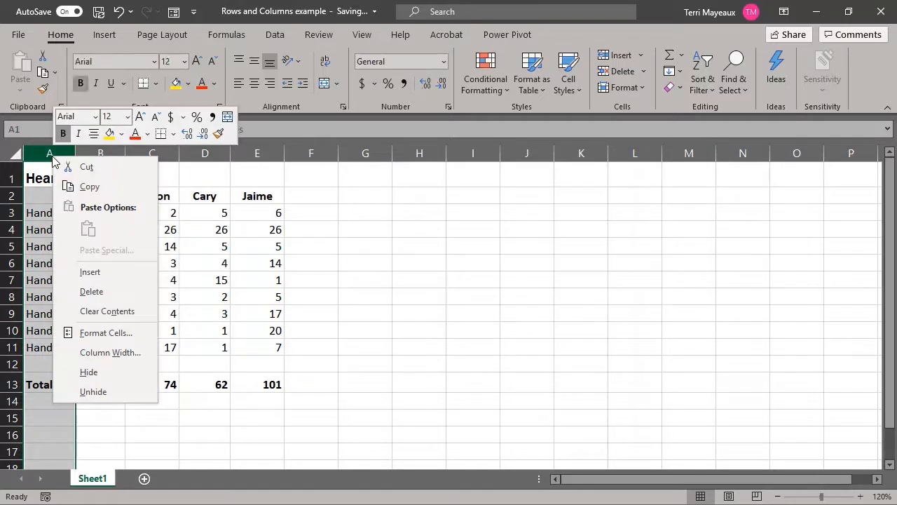
pyautogui.click(96, 372)
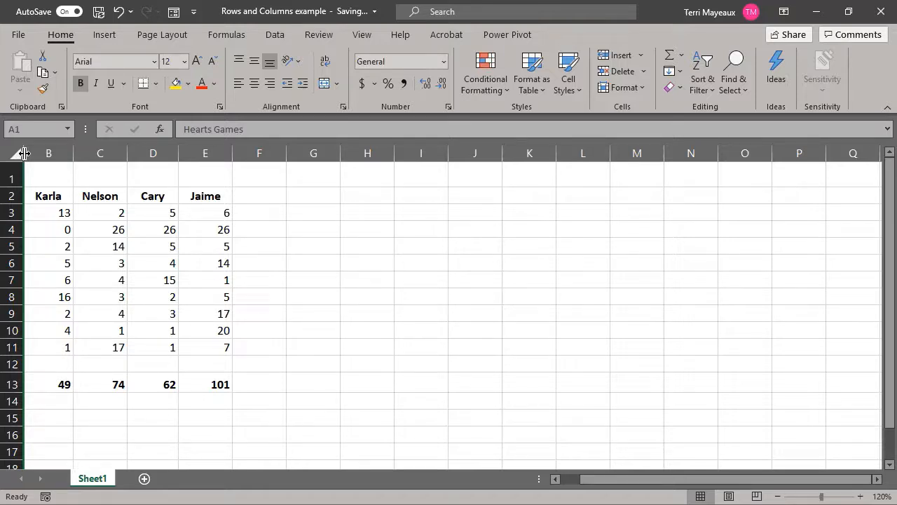
pyautogui.moveTo(23, 153); pyautogui.dragTo(73, 148)
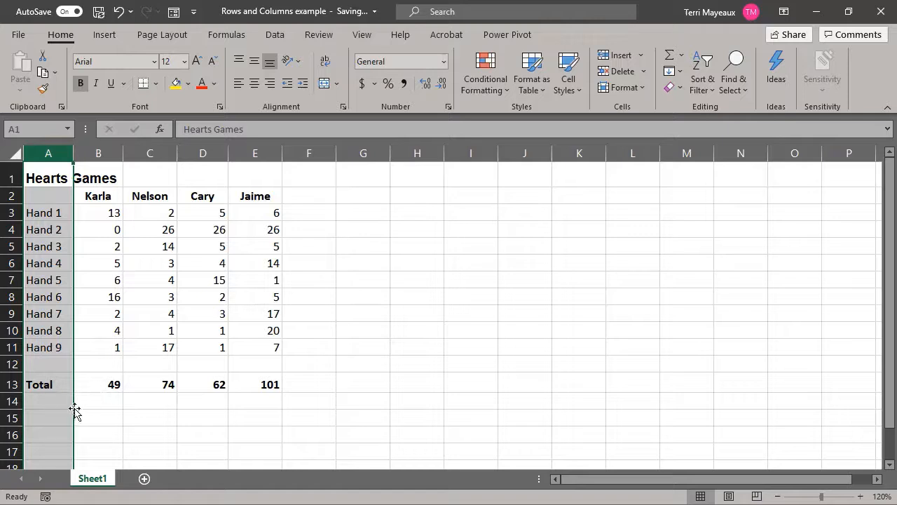
pyautogui.click(113, 408)
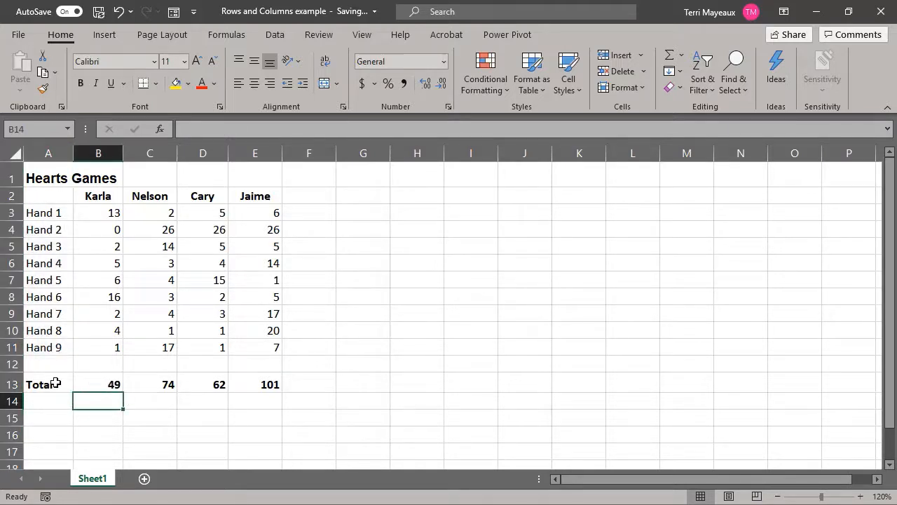
# Hide row 13 containing the totals and clear the selection.
pyautogui.click(14, 384)
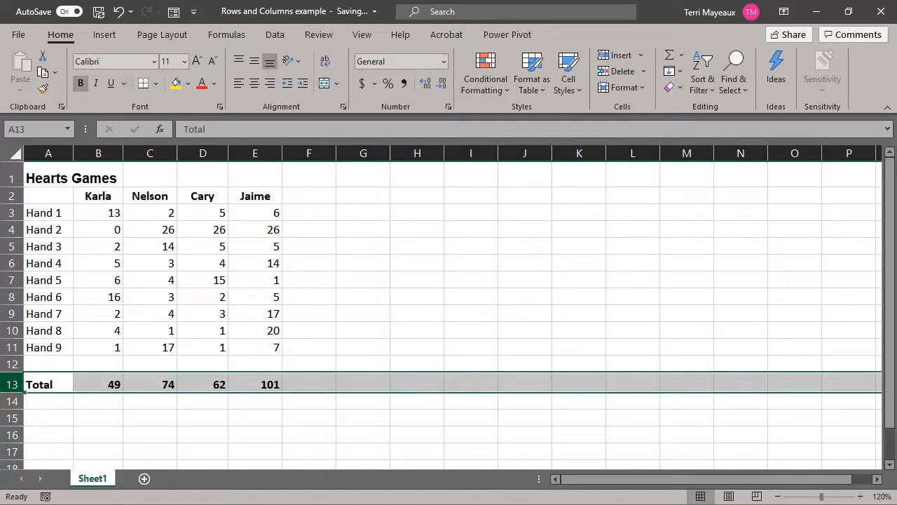
pyautogui.rightClick(15, 386)
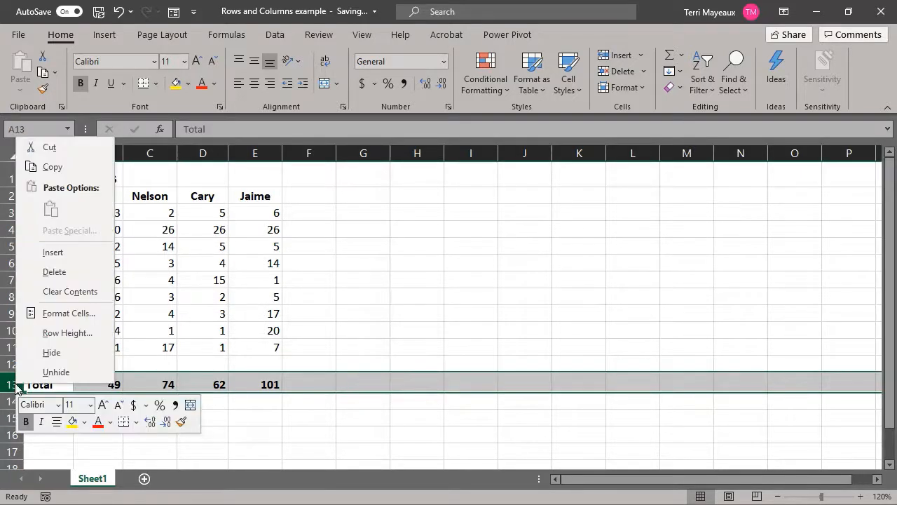
pyautogui.click(55, 359)
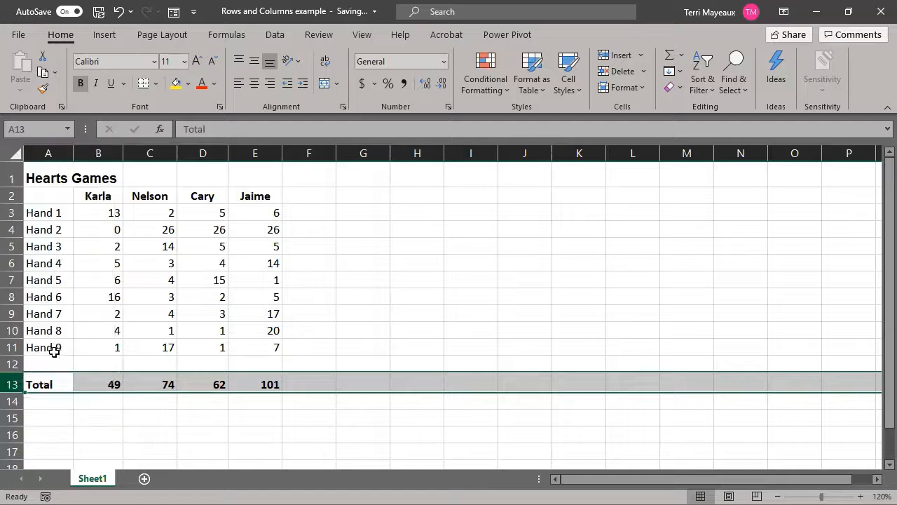
pyautogui.click(66, 408)
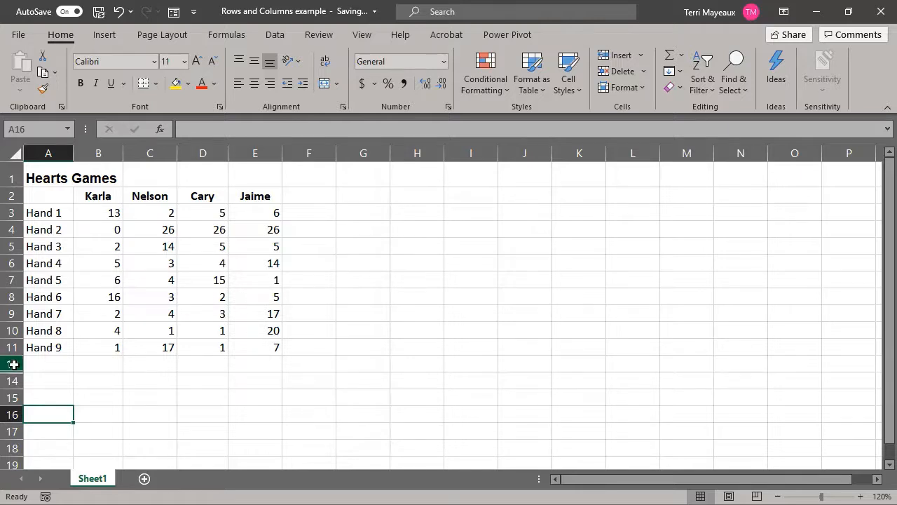
# Unhide the Total row by selecting its neighbouring rows 12 and 14 together.
pyautogui.click(14, 364)
pyautogui.moveTo(14, 364); pyautogui.dragTo(12, 380)
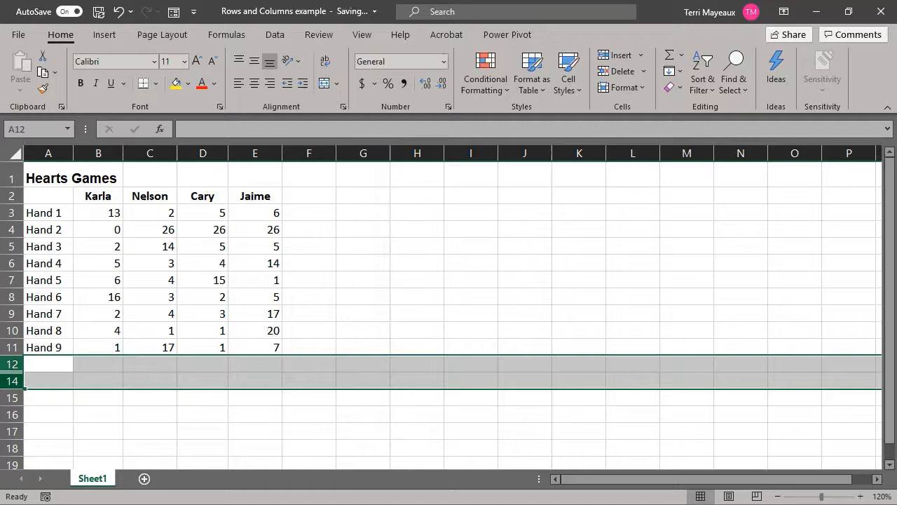
pyautogui.rightClick(14, 380)
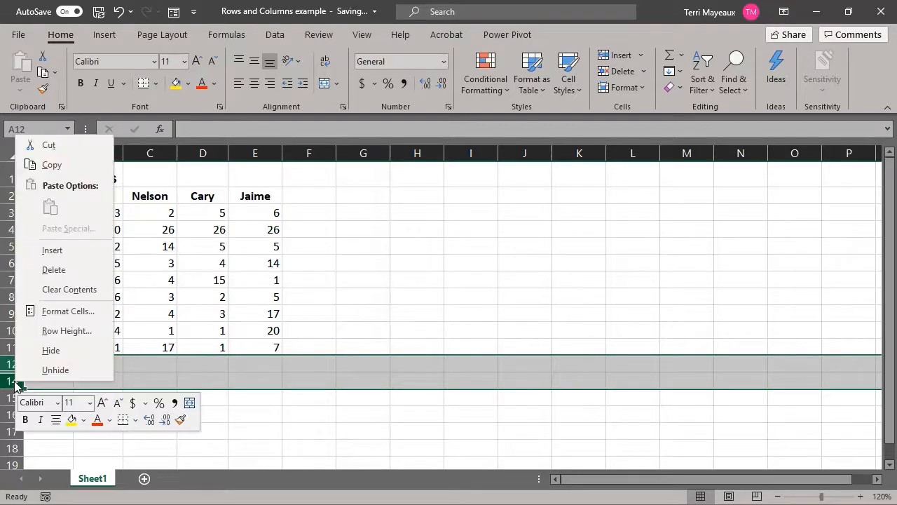
pyautogui.click(53, 372)
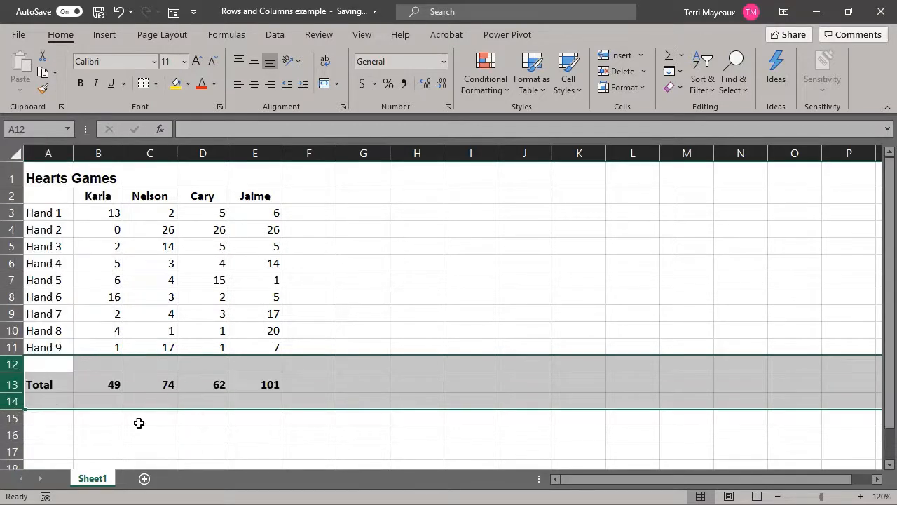
# Undo the last unhide, and reveal row 13 by stretching the hidden boundary between rows 12 and 14.
pyautogui.click(118, 12)
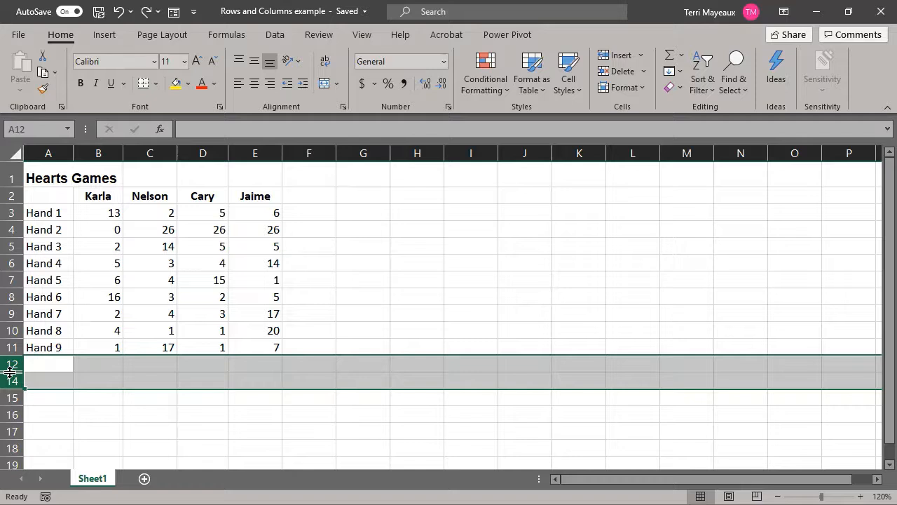
pyautogui.moveTo(11, 371); pyautogui.dragTo(11, 390)
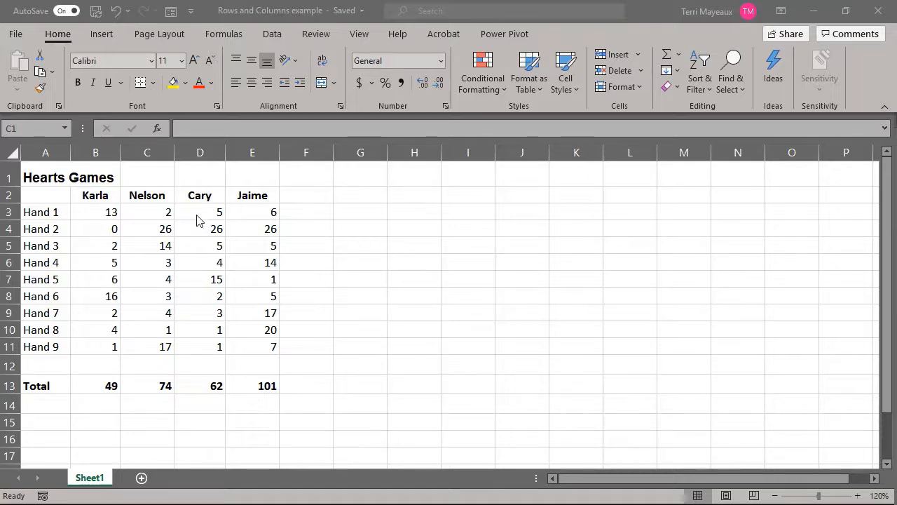
# Insert a blank column before column D.
pyautogui.click(201, 151)
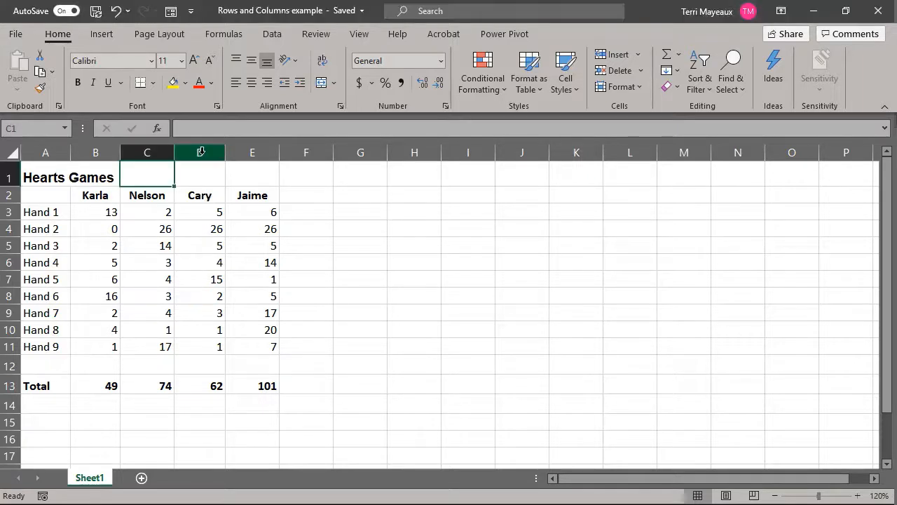
pyautogui.click(201, 151)
pyautogui.rightClick(201, 152)
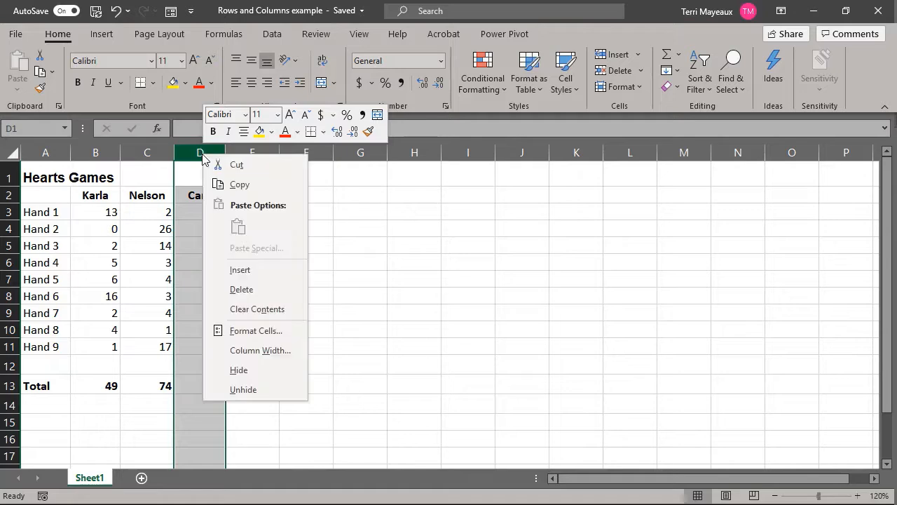
pyautogui.click(242, 271)
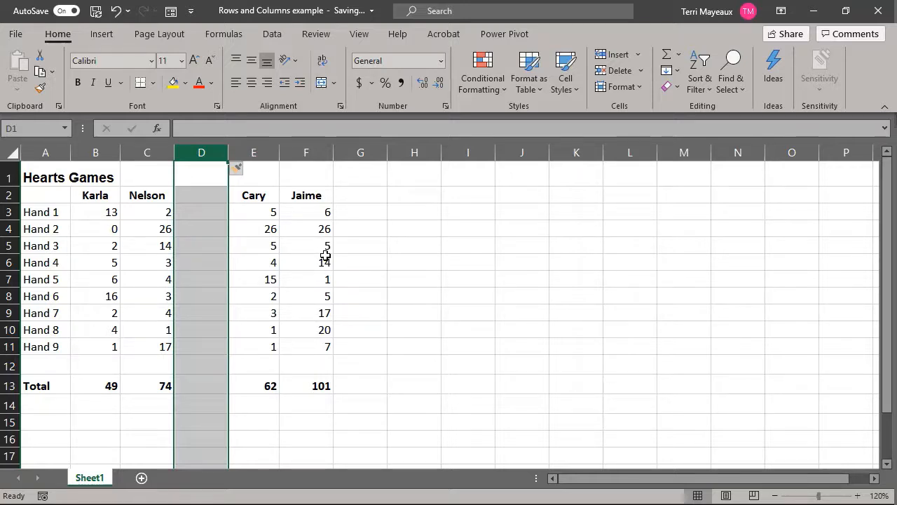
# Enter the heading Mom in cell D2 of the blank column.
pyautogui.click(193, 197)
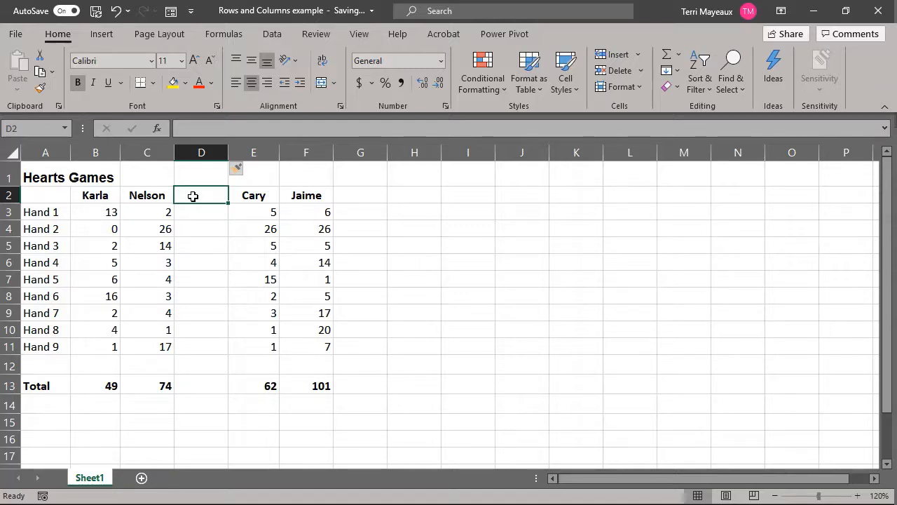
pyautogui.write('Mom')
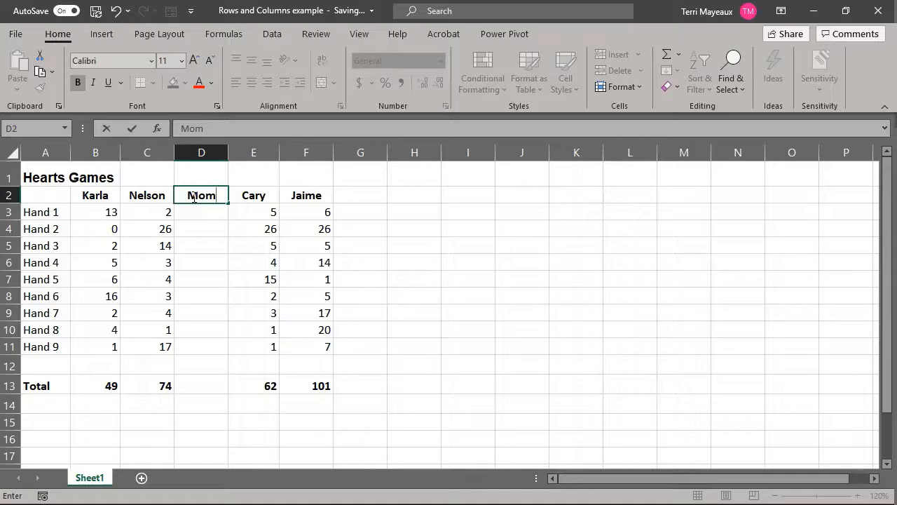
pyautogui.press('Return')
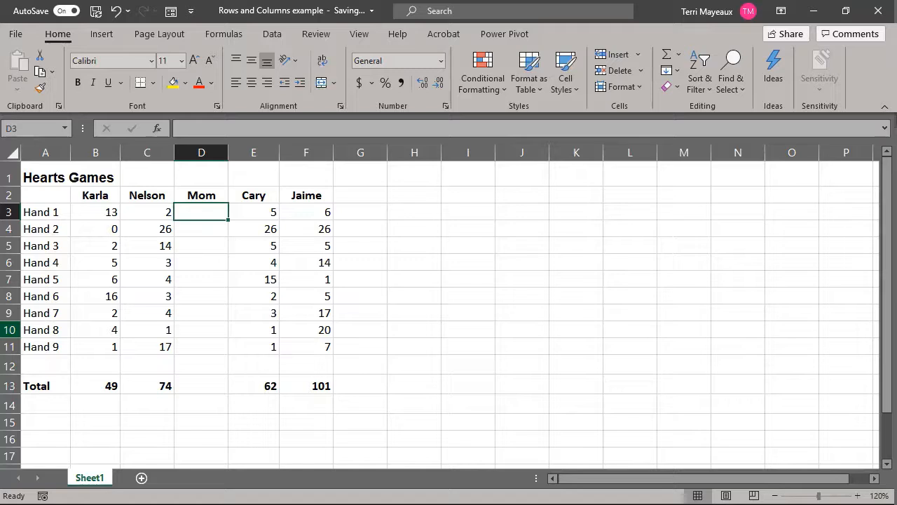
# Insert a blank row above the Hand 8 row and enter the label Hand 7.5 in cell A10.
pyautogui.click(10, 329)
pyautogui.rightClick(10, 329)
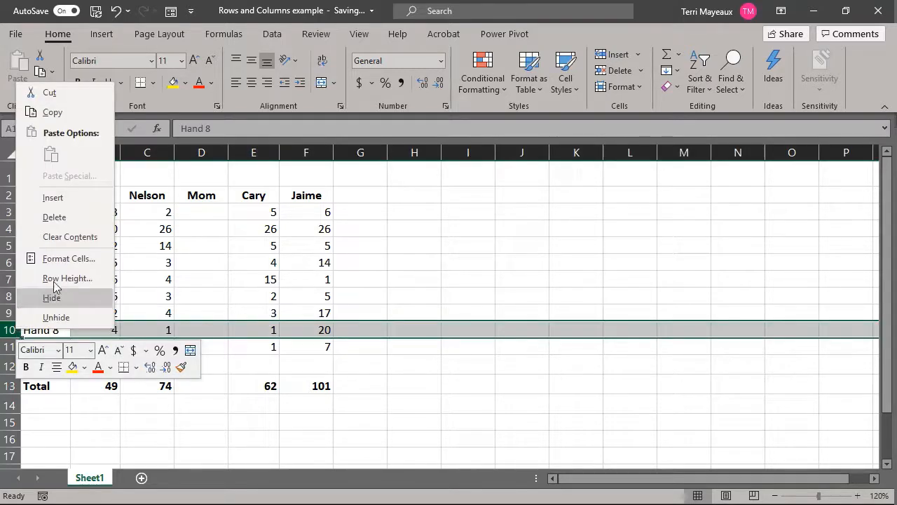
pyautogui.click(53, 198)
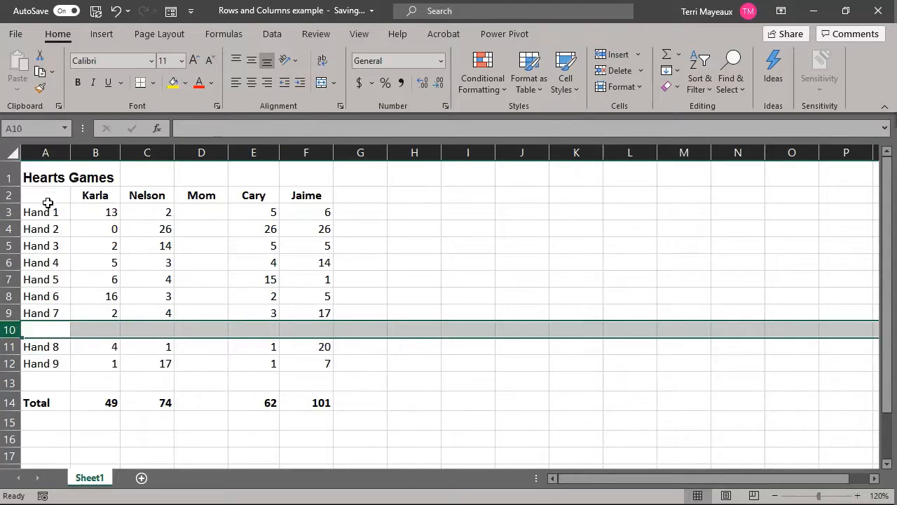
pyautogui.click(53, 330)
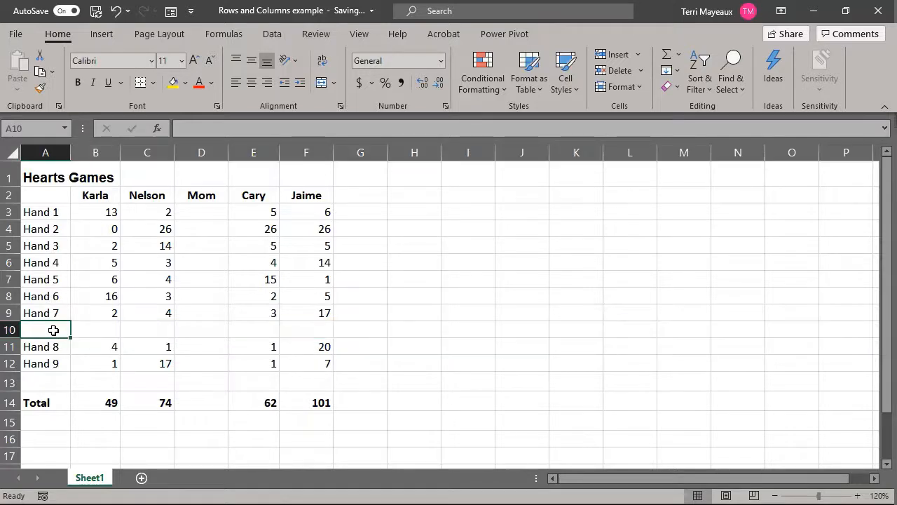
pyautogui.write('Hand')
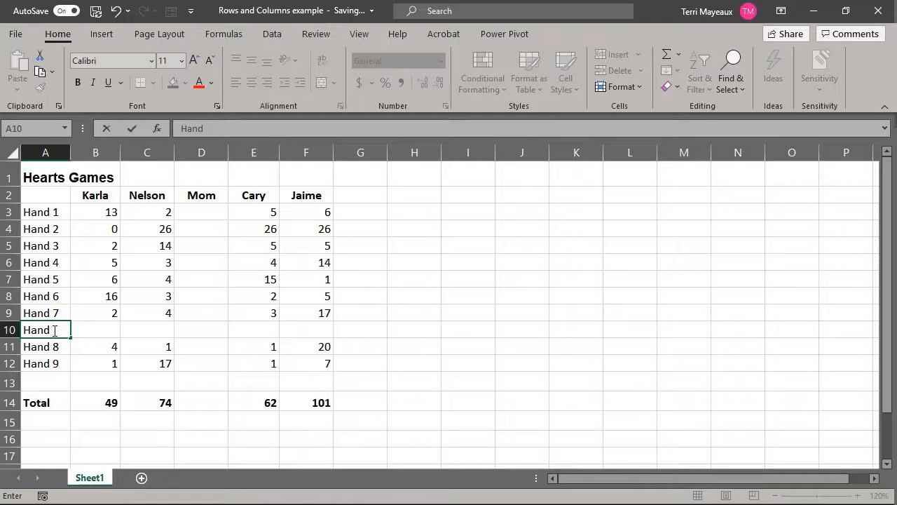
pyautogui.write(' 7.5')
pyautogui.press('Tab')
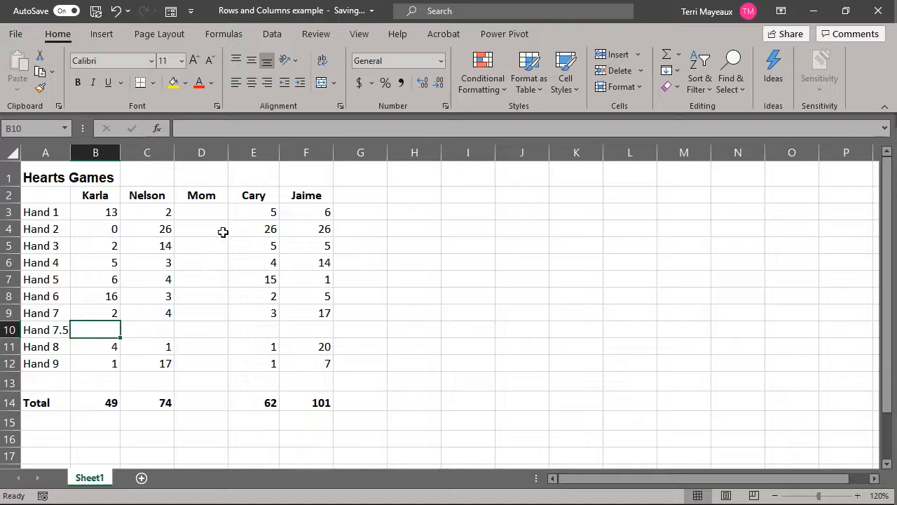
# Clear all contents of column C while keeping the column itself, and undo the clearing.
pyautogui.click(164, 154)
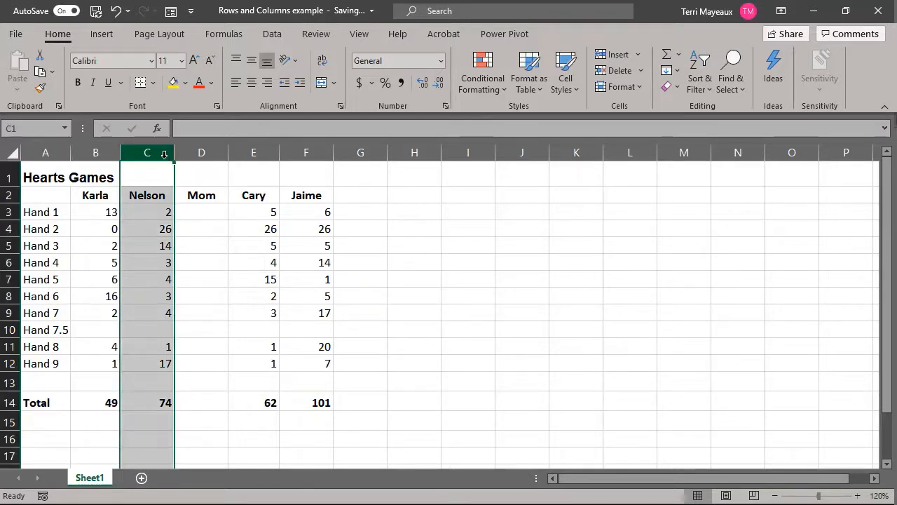
pyautogui.press('Delete')
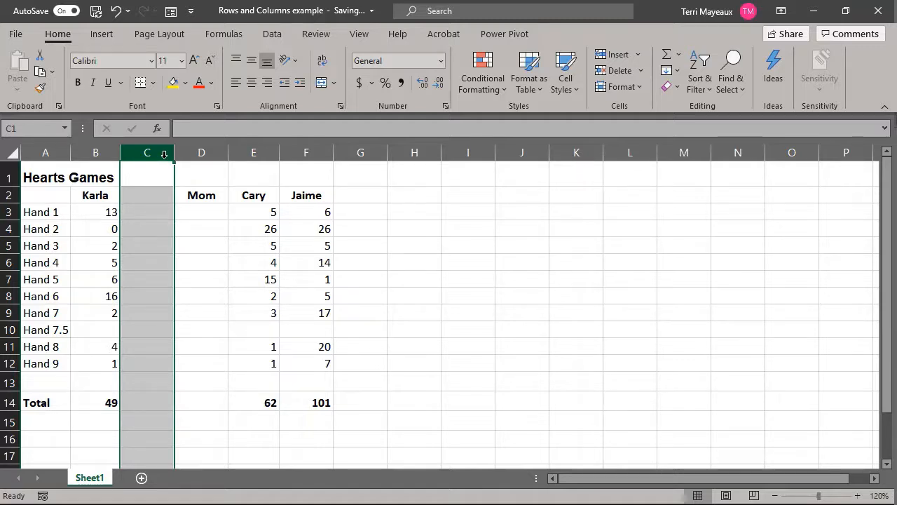
pyautogui.click(116, 10)
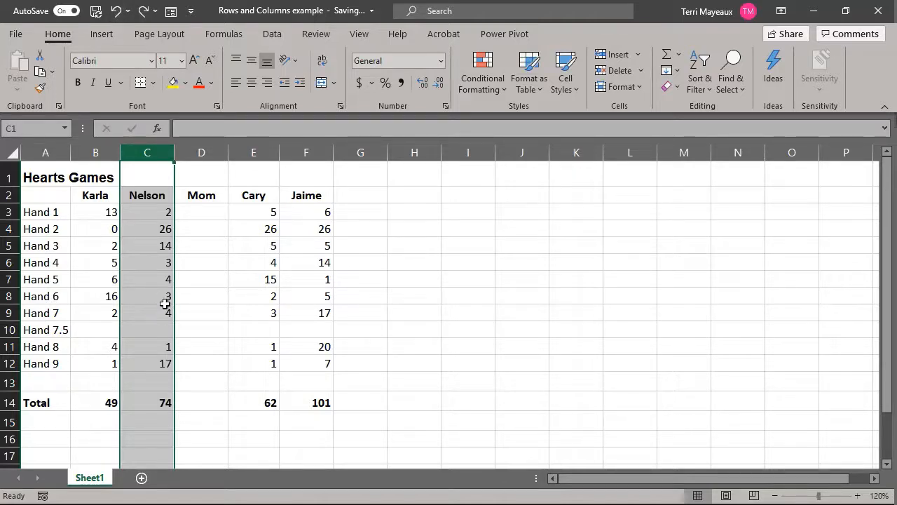
# Clear the contents of the Hand 6 row without removing the row, and undo that change.
pyautogui.click(12, 295)
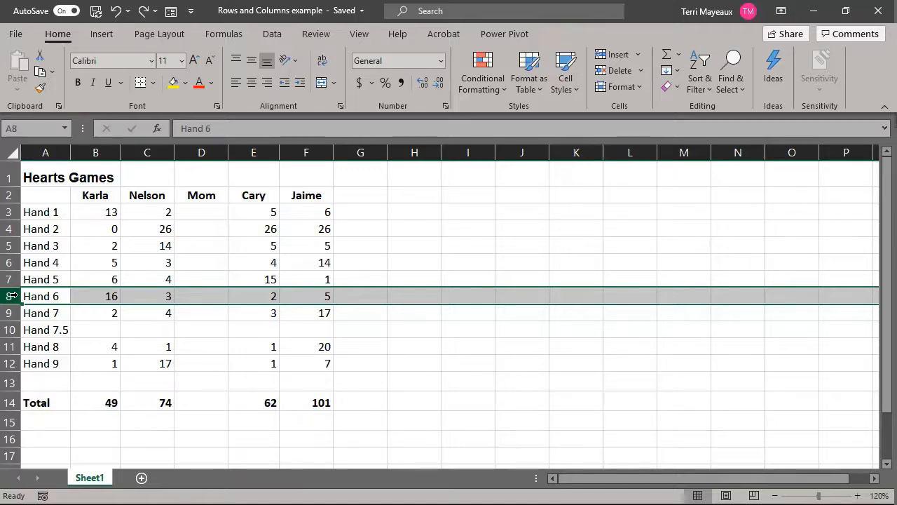
pyautogui.press('Delete')
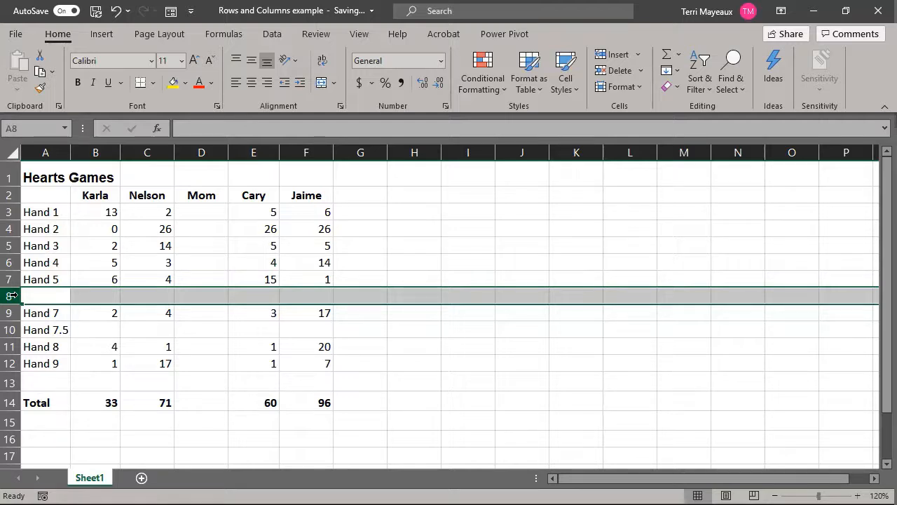
pyautogui.click(116, 11)
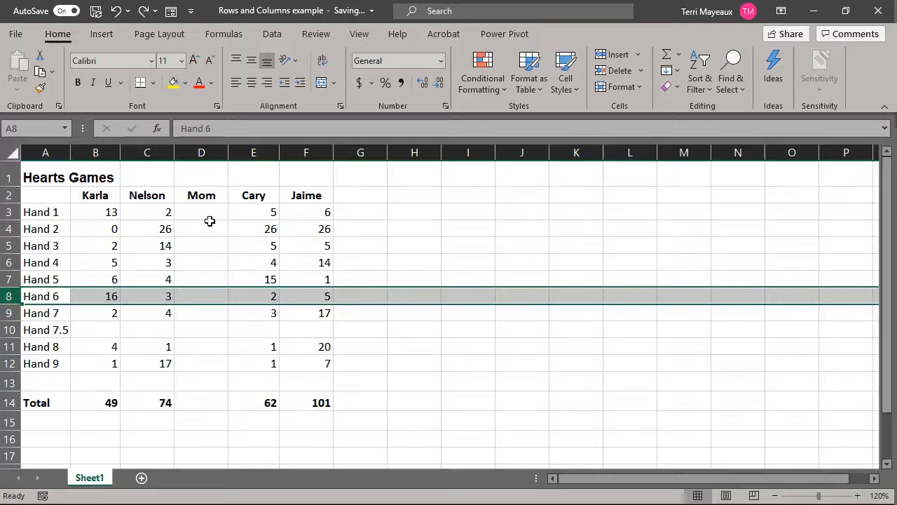
# Delete the entire Mom column D and the entire Hand 7.5 row from the worksheet.
pyautogui.click(201, 152)
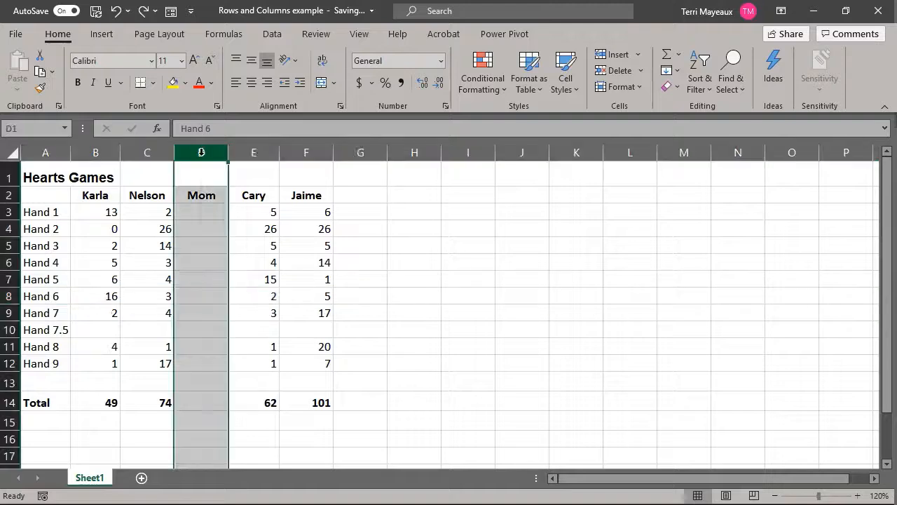
pyautogui.rightClick(202, 153)
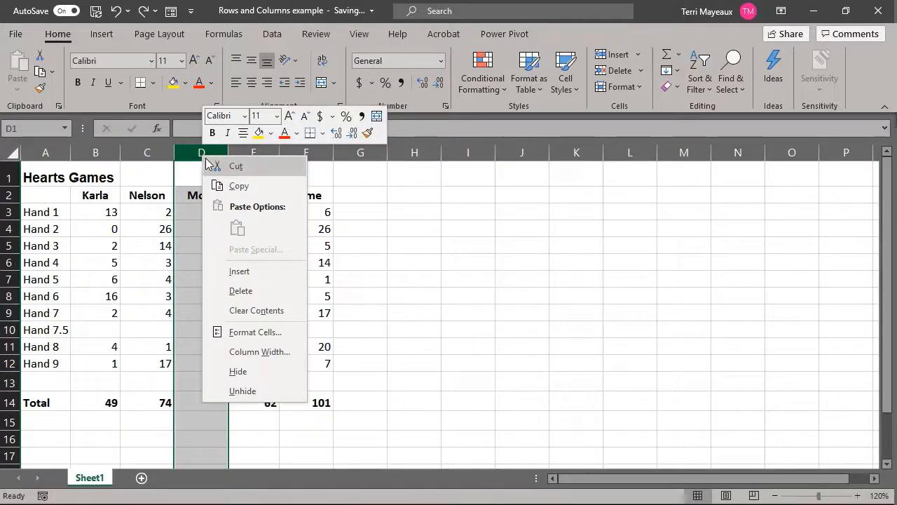
pyautogui.click(241, 291)
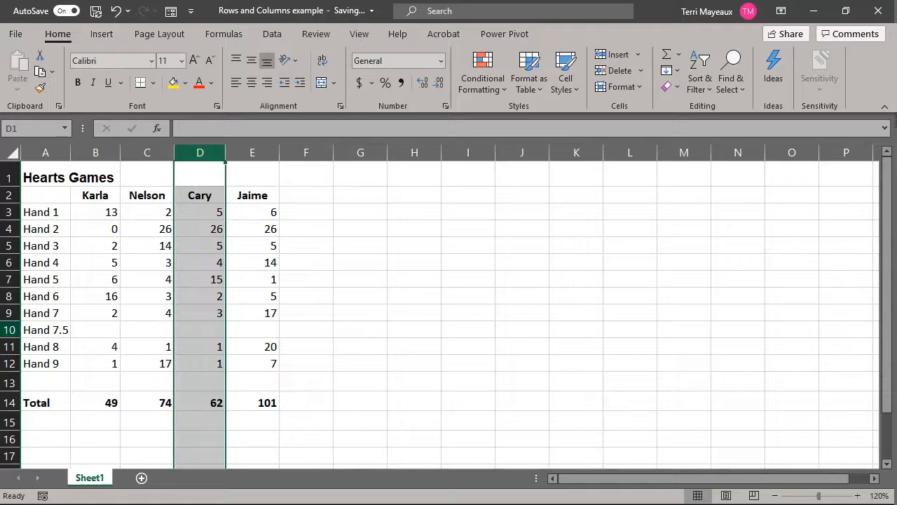
pyautogui.rightClick(13, 329)
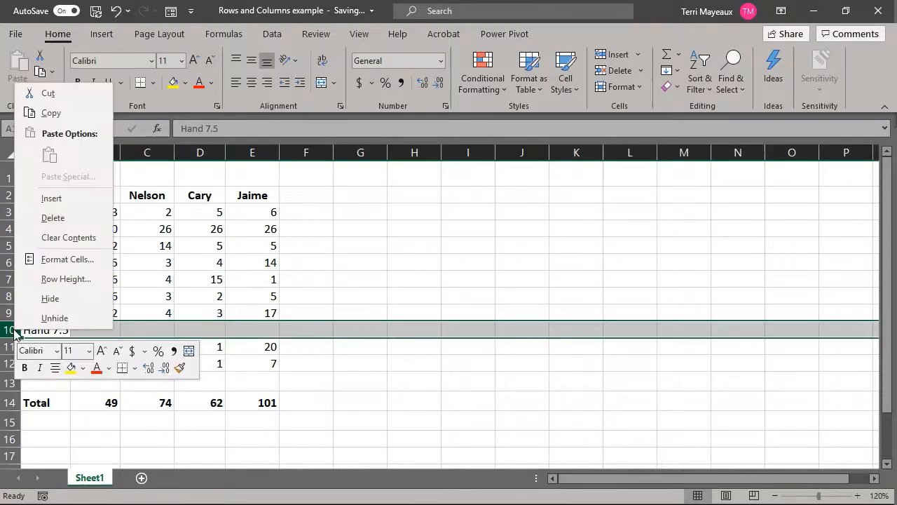
pyautogui.click(63, 218)
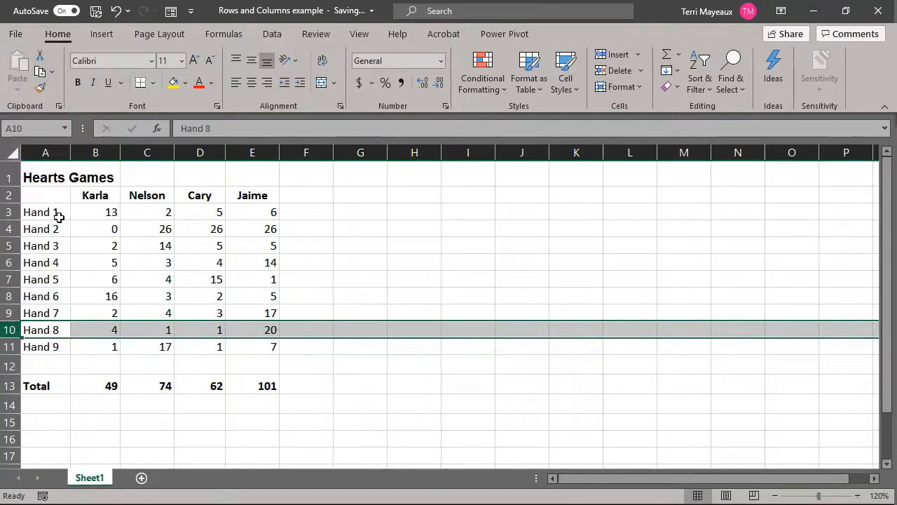